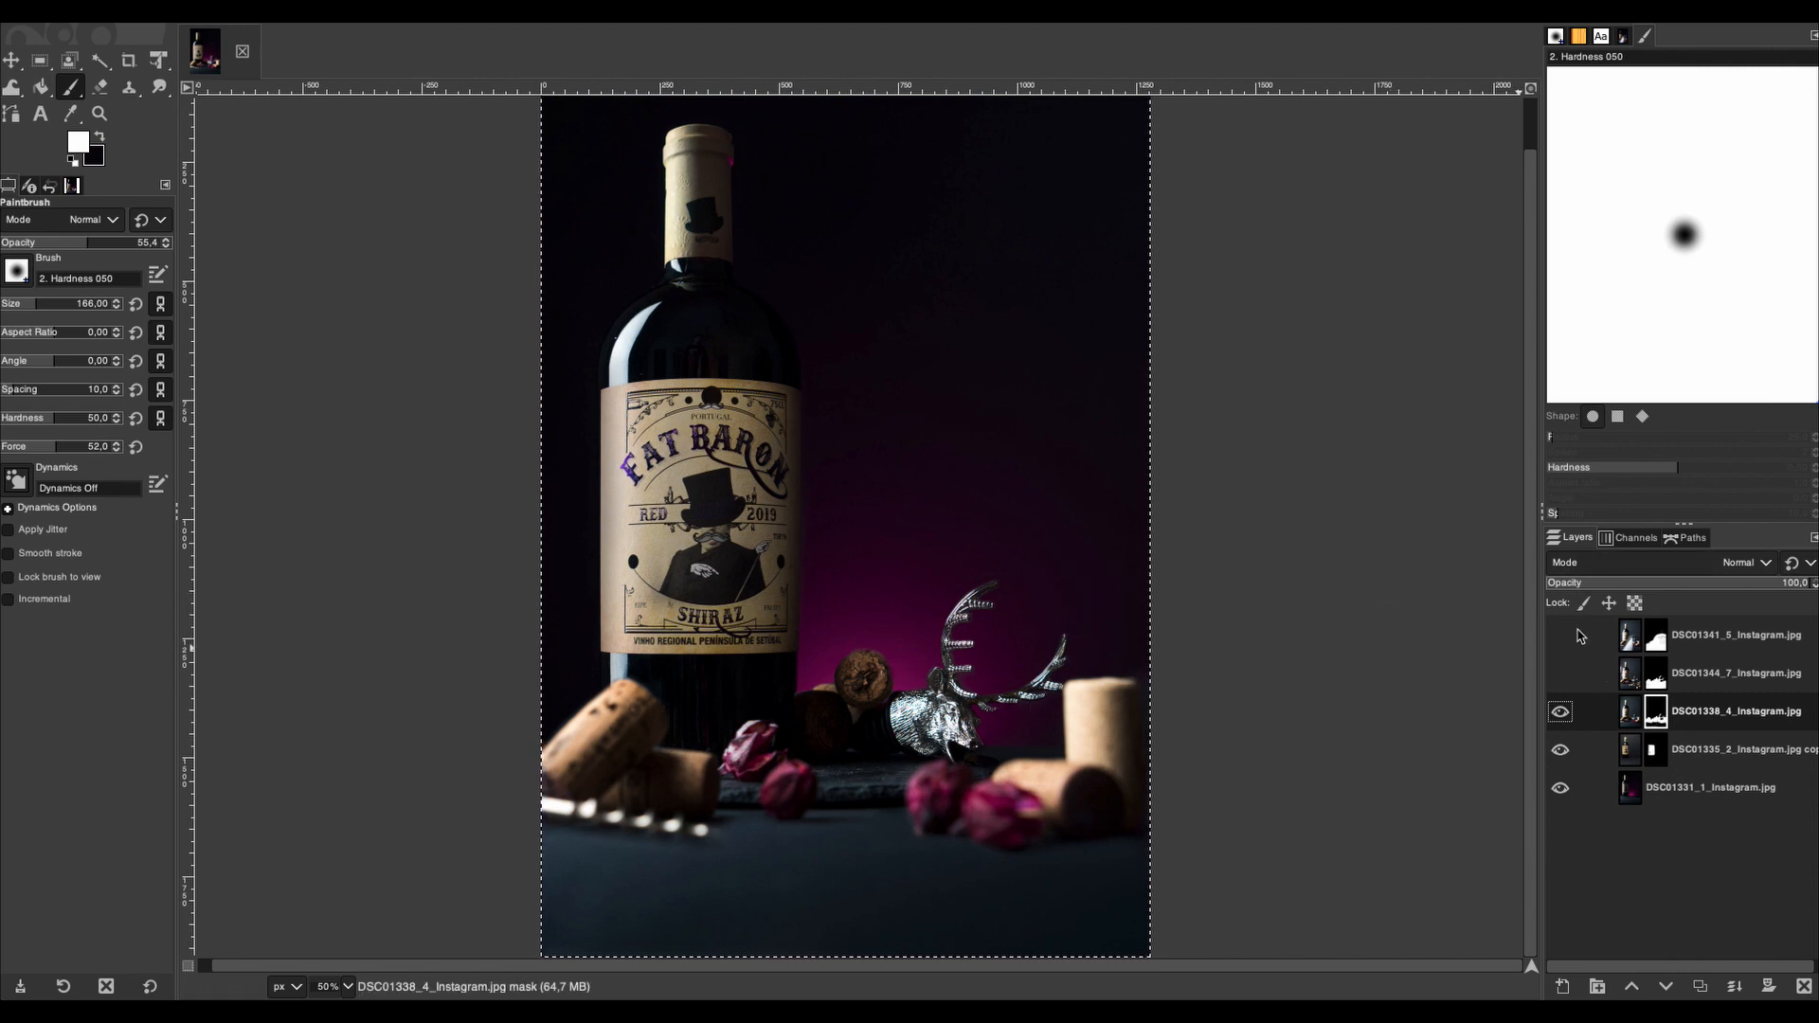
- Check what the DSC01338_4_Instagram.jpg layer contributes by toggling its visibility and temporarily disabling its layer mask
{"action": "left_click", "coordinate": [1561, 713]}
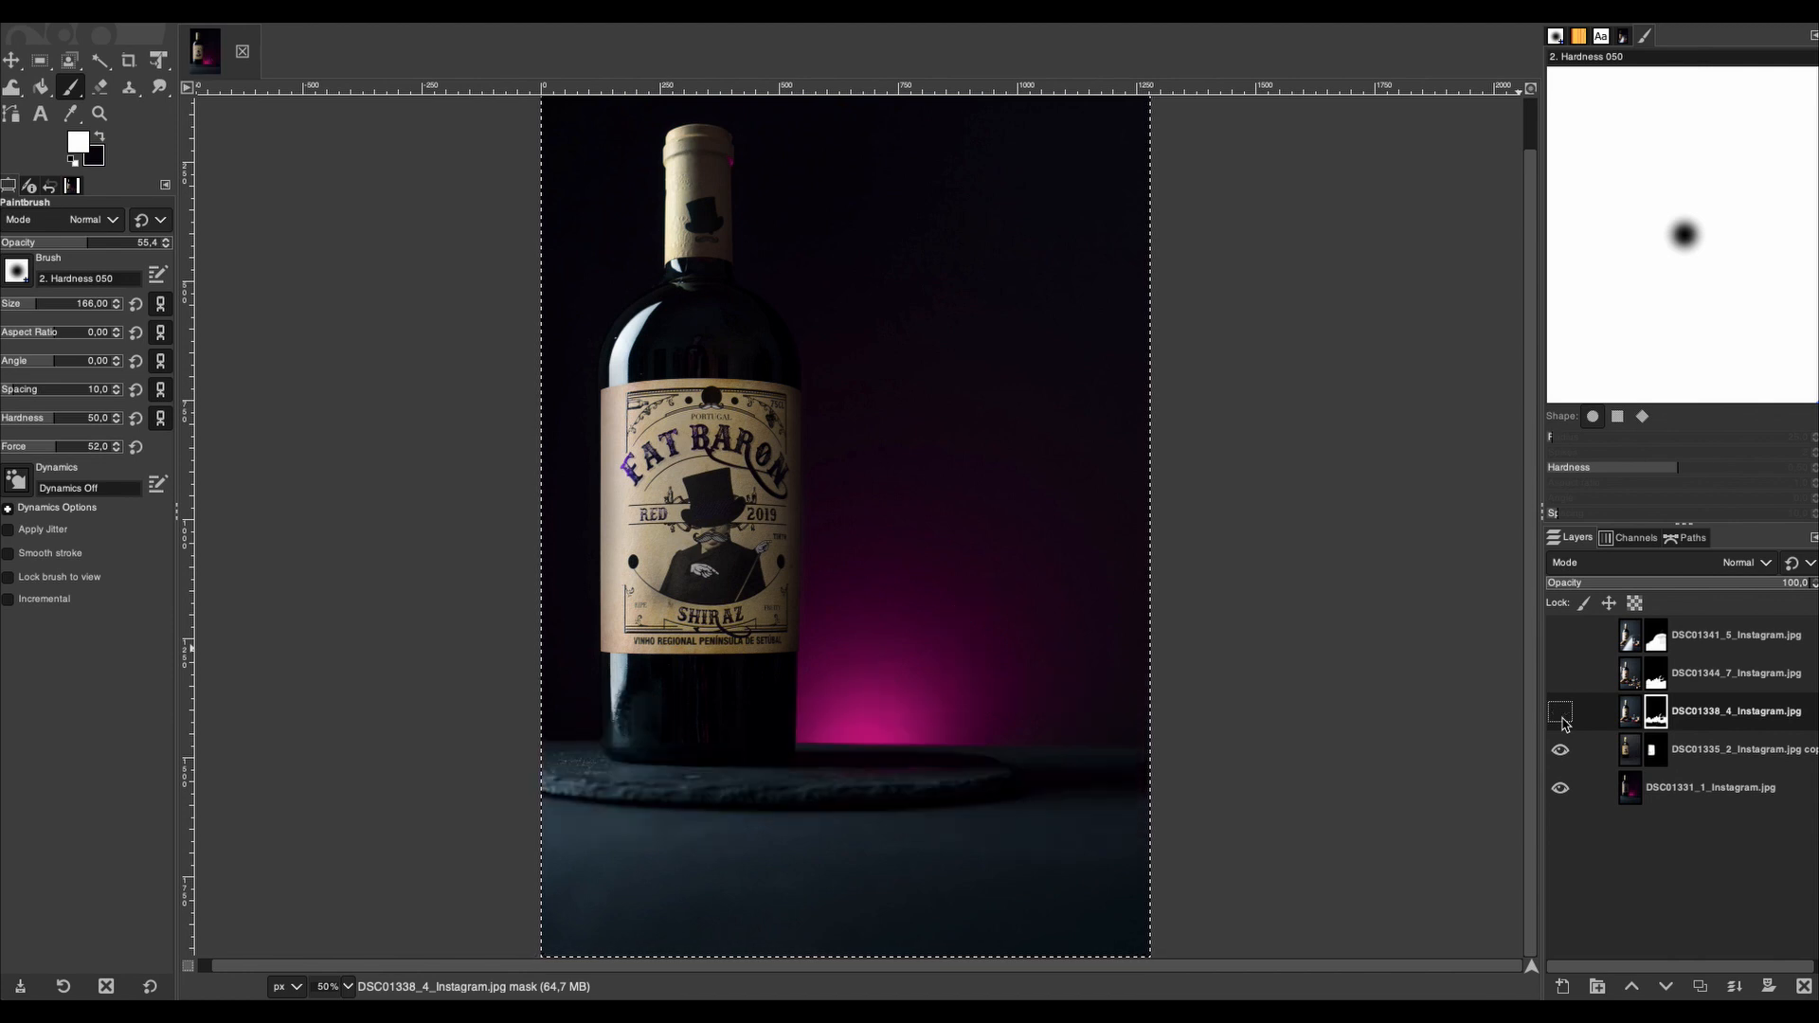
{"action": "left_click", "coordinate": [1561, 713]}
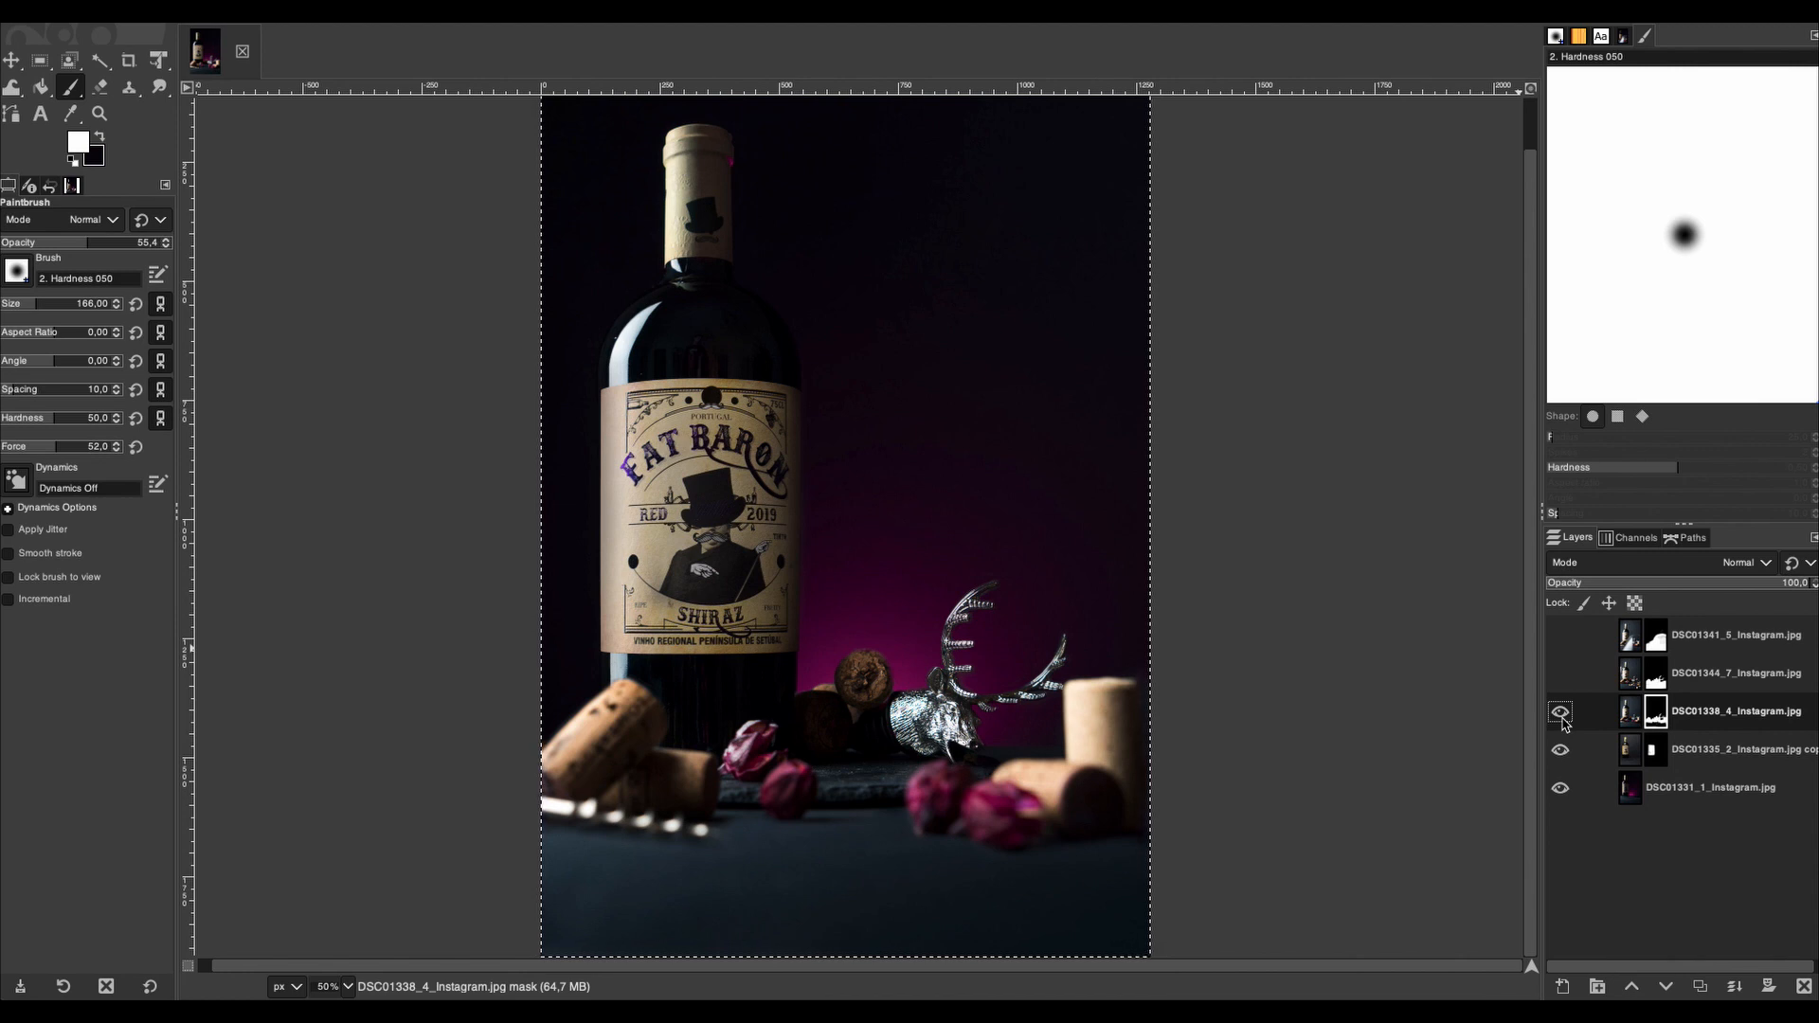
{"action": "right_click", "coordinate": [1654, 711]}
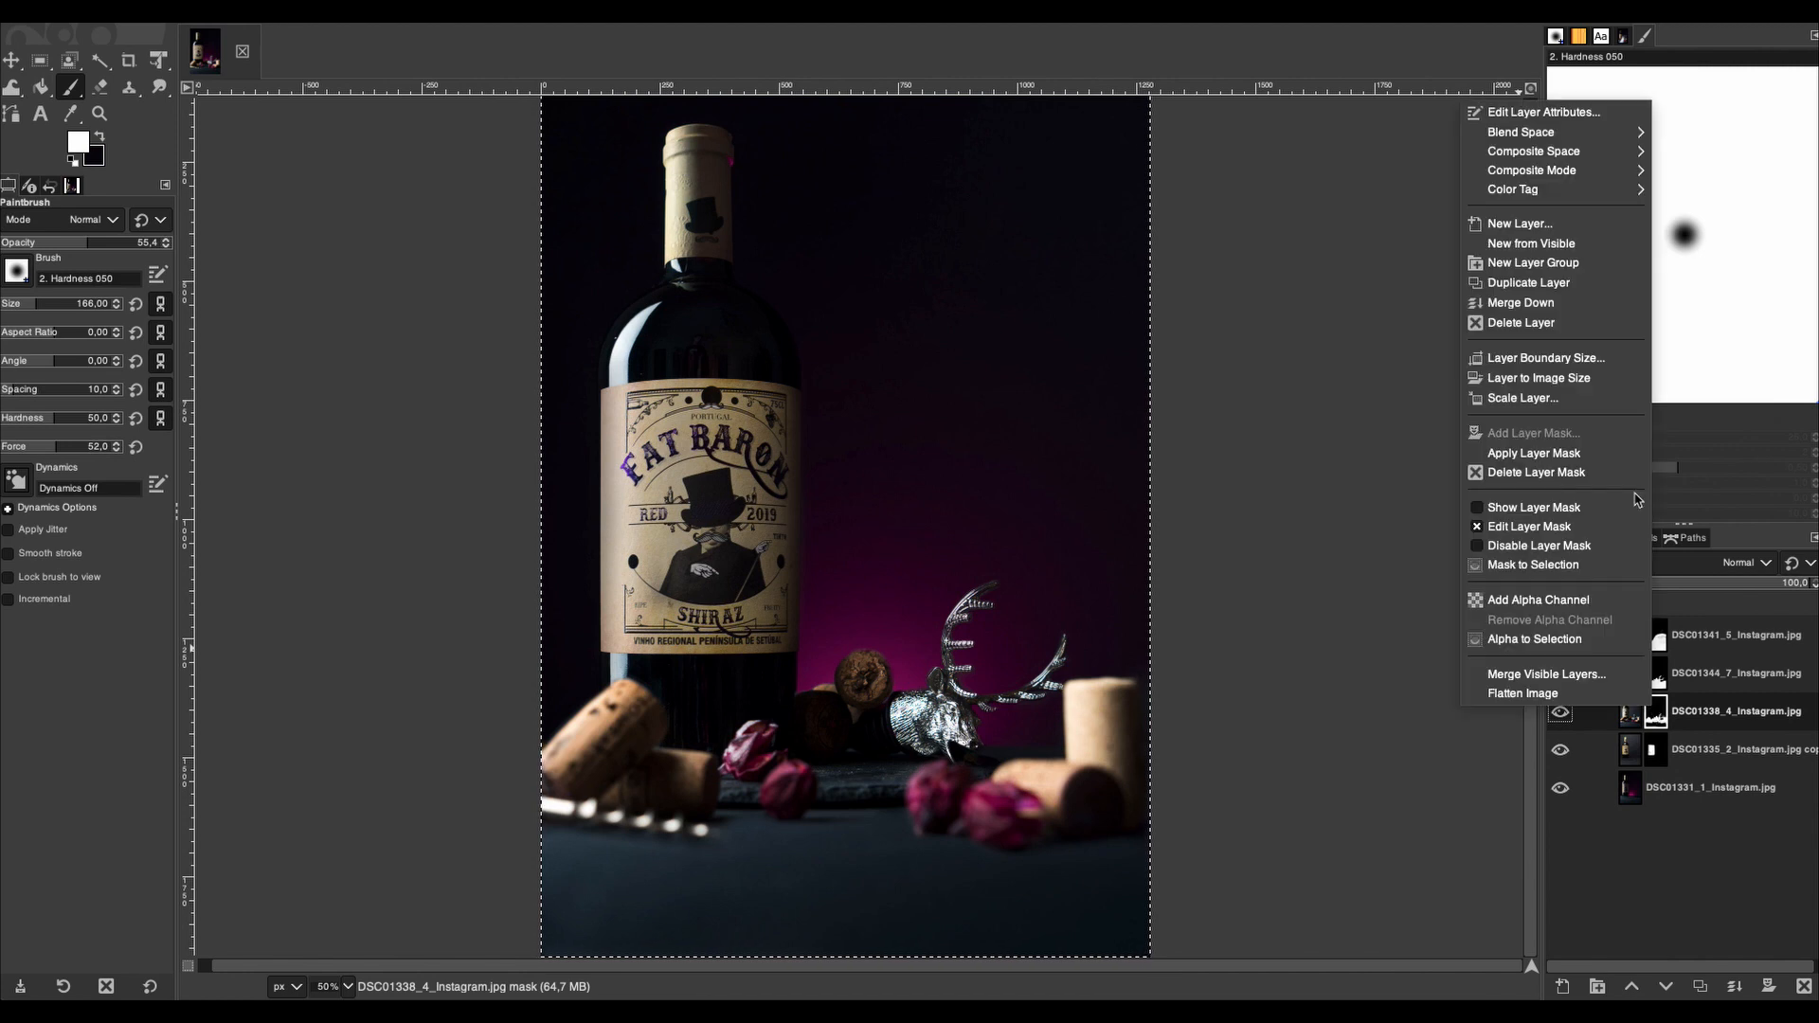
{"action": "left_click", "coordinate": [1573, 546]}
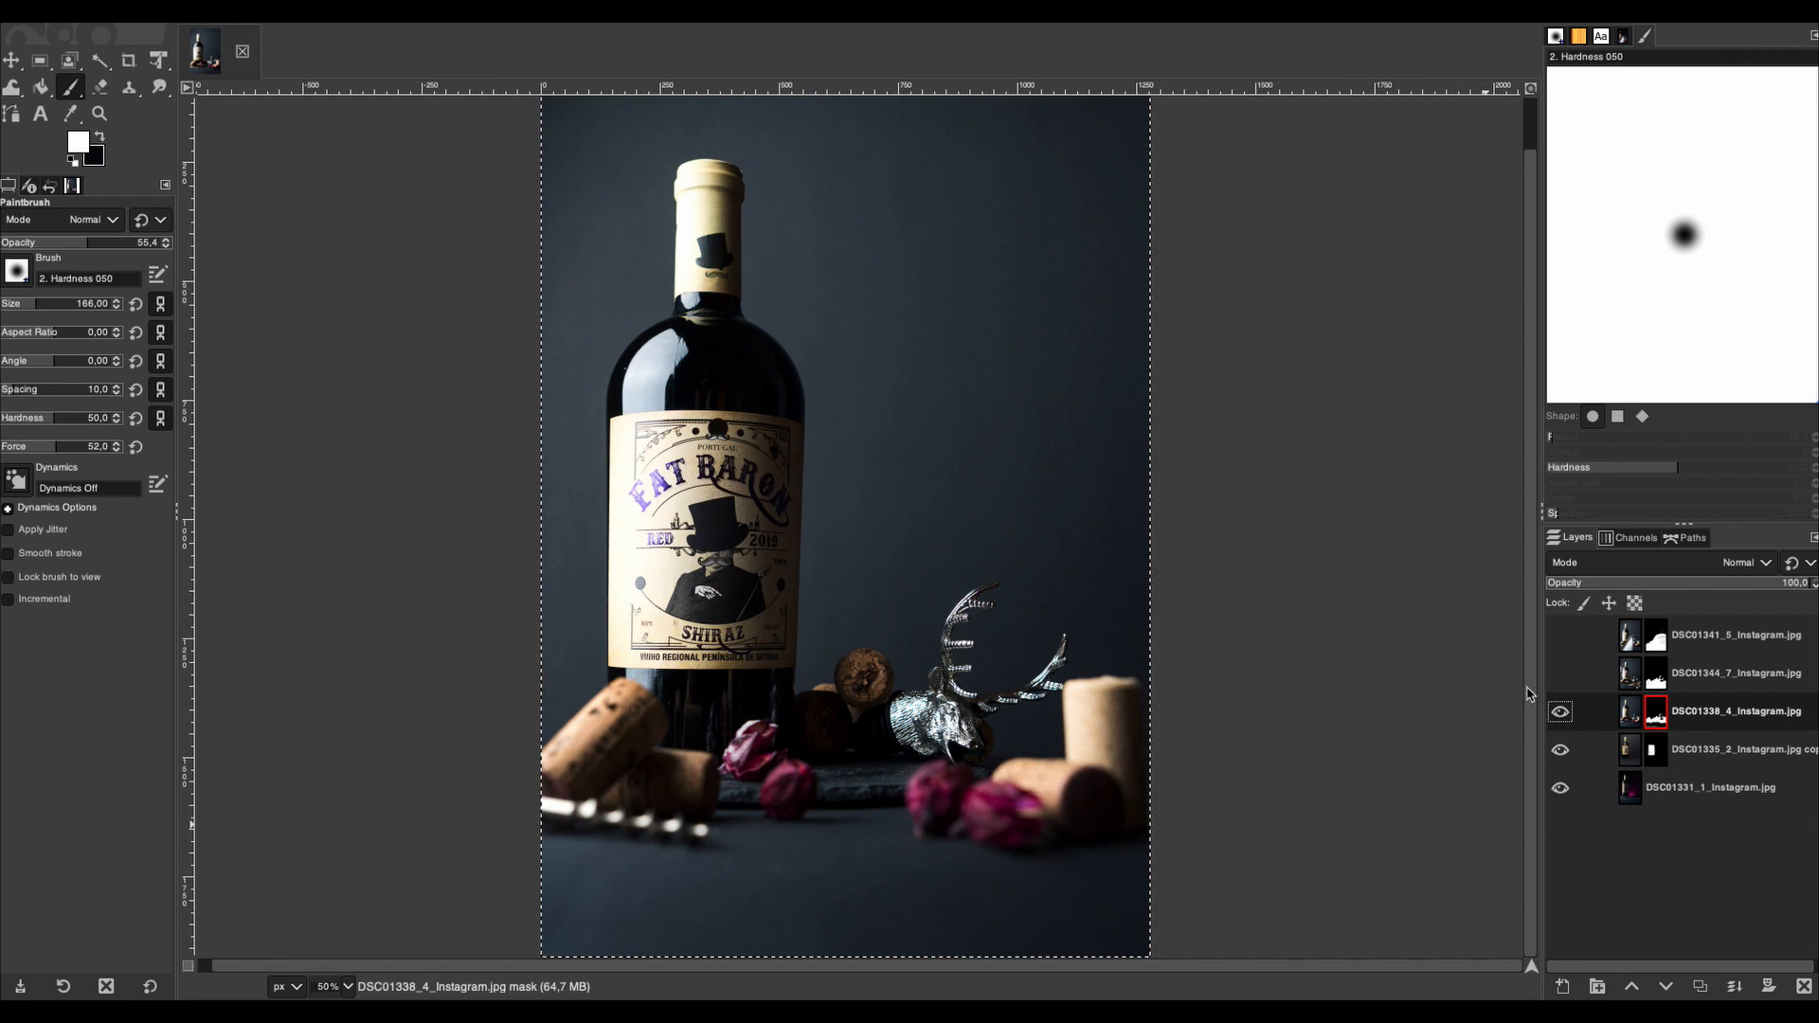
{"action": "right_click", "coordinate": [1654, 717]}
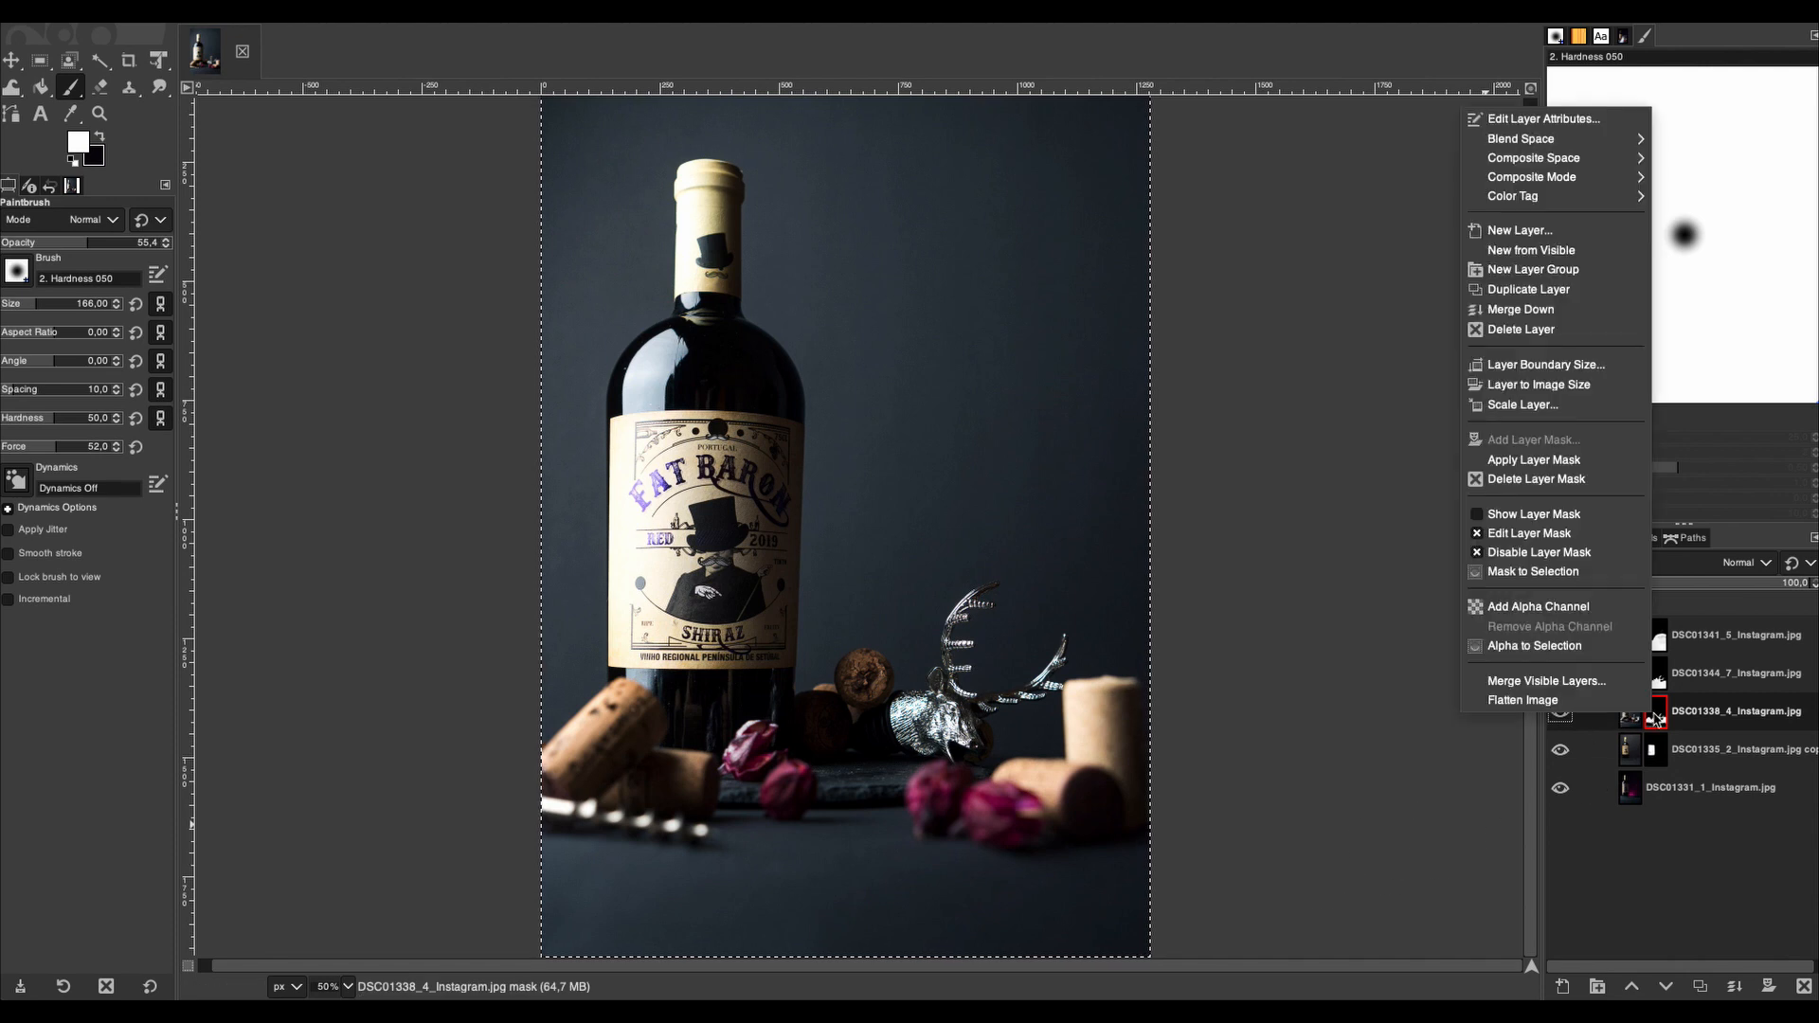
{"action": "left_click", "coordinate": [1553, 552]}
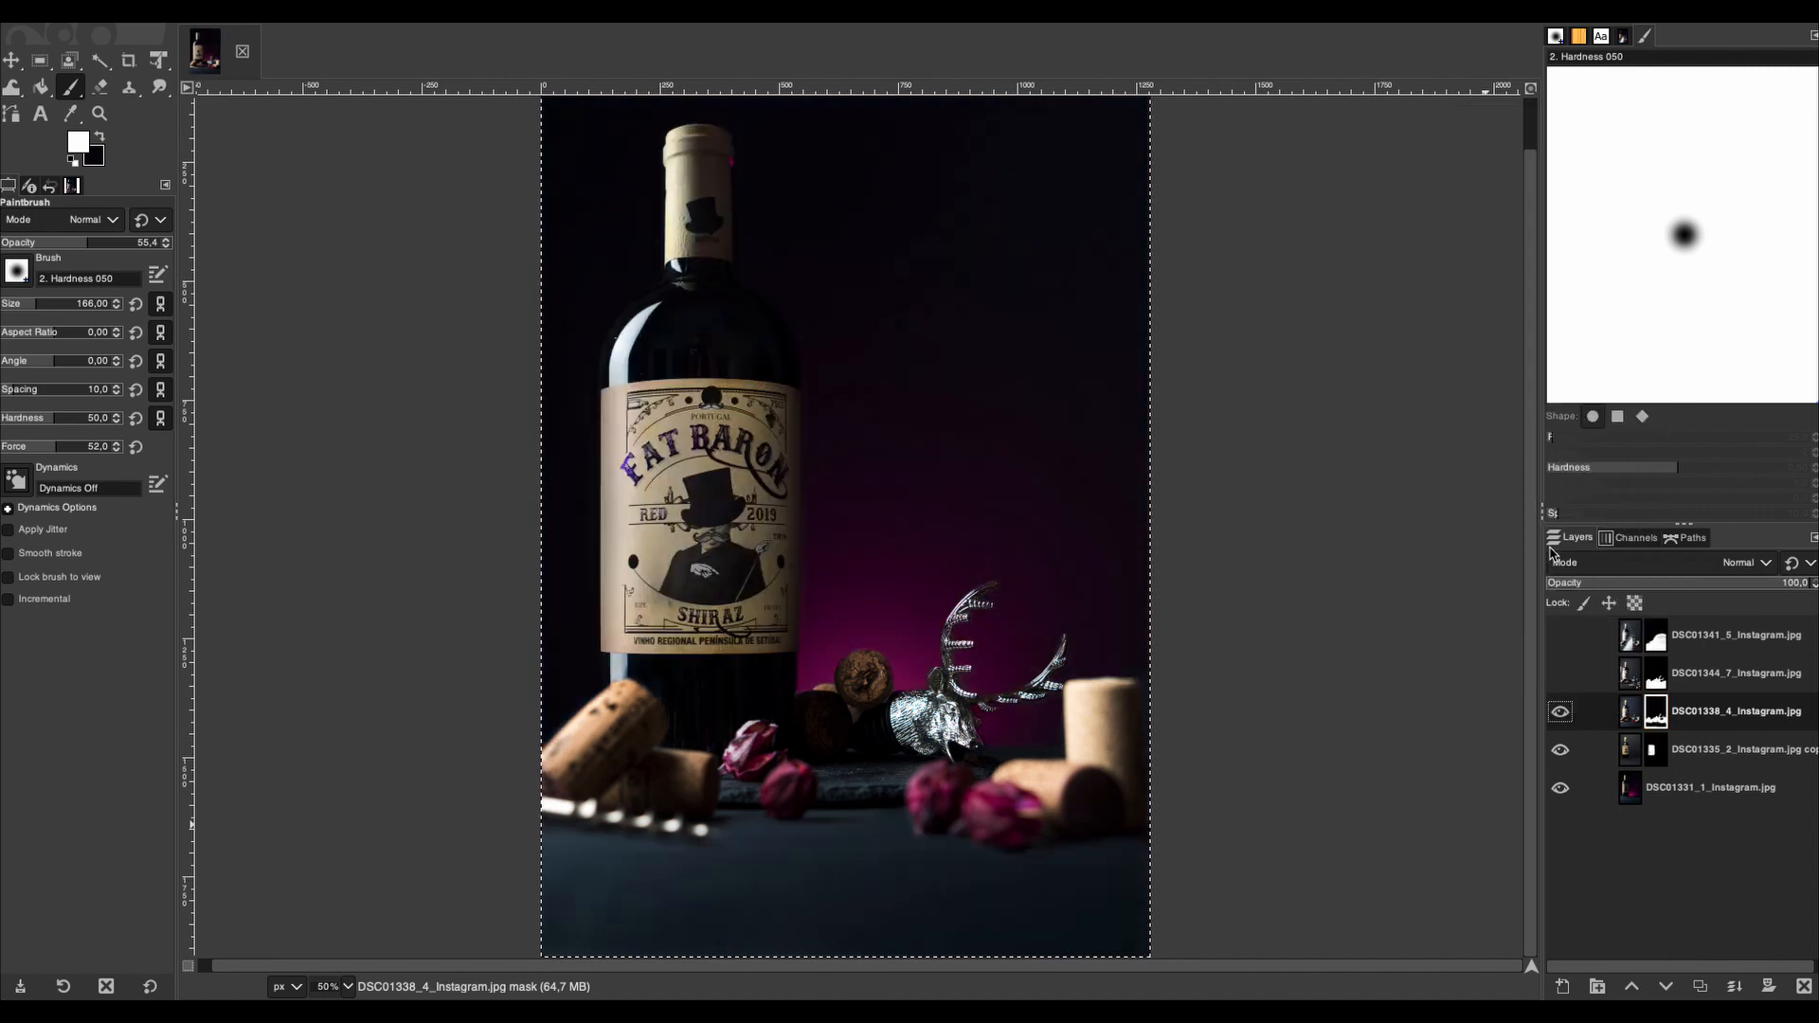
- Replace the layer mask of DSC01338_4_Instagram.jpg with a new mask initialized to Black (full transparency)
{"action": "right_click", "coordinate": [1664, 717]}
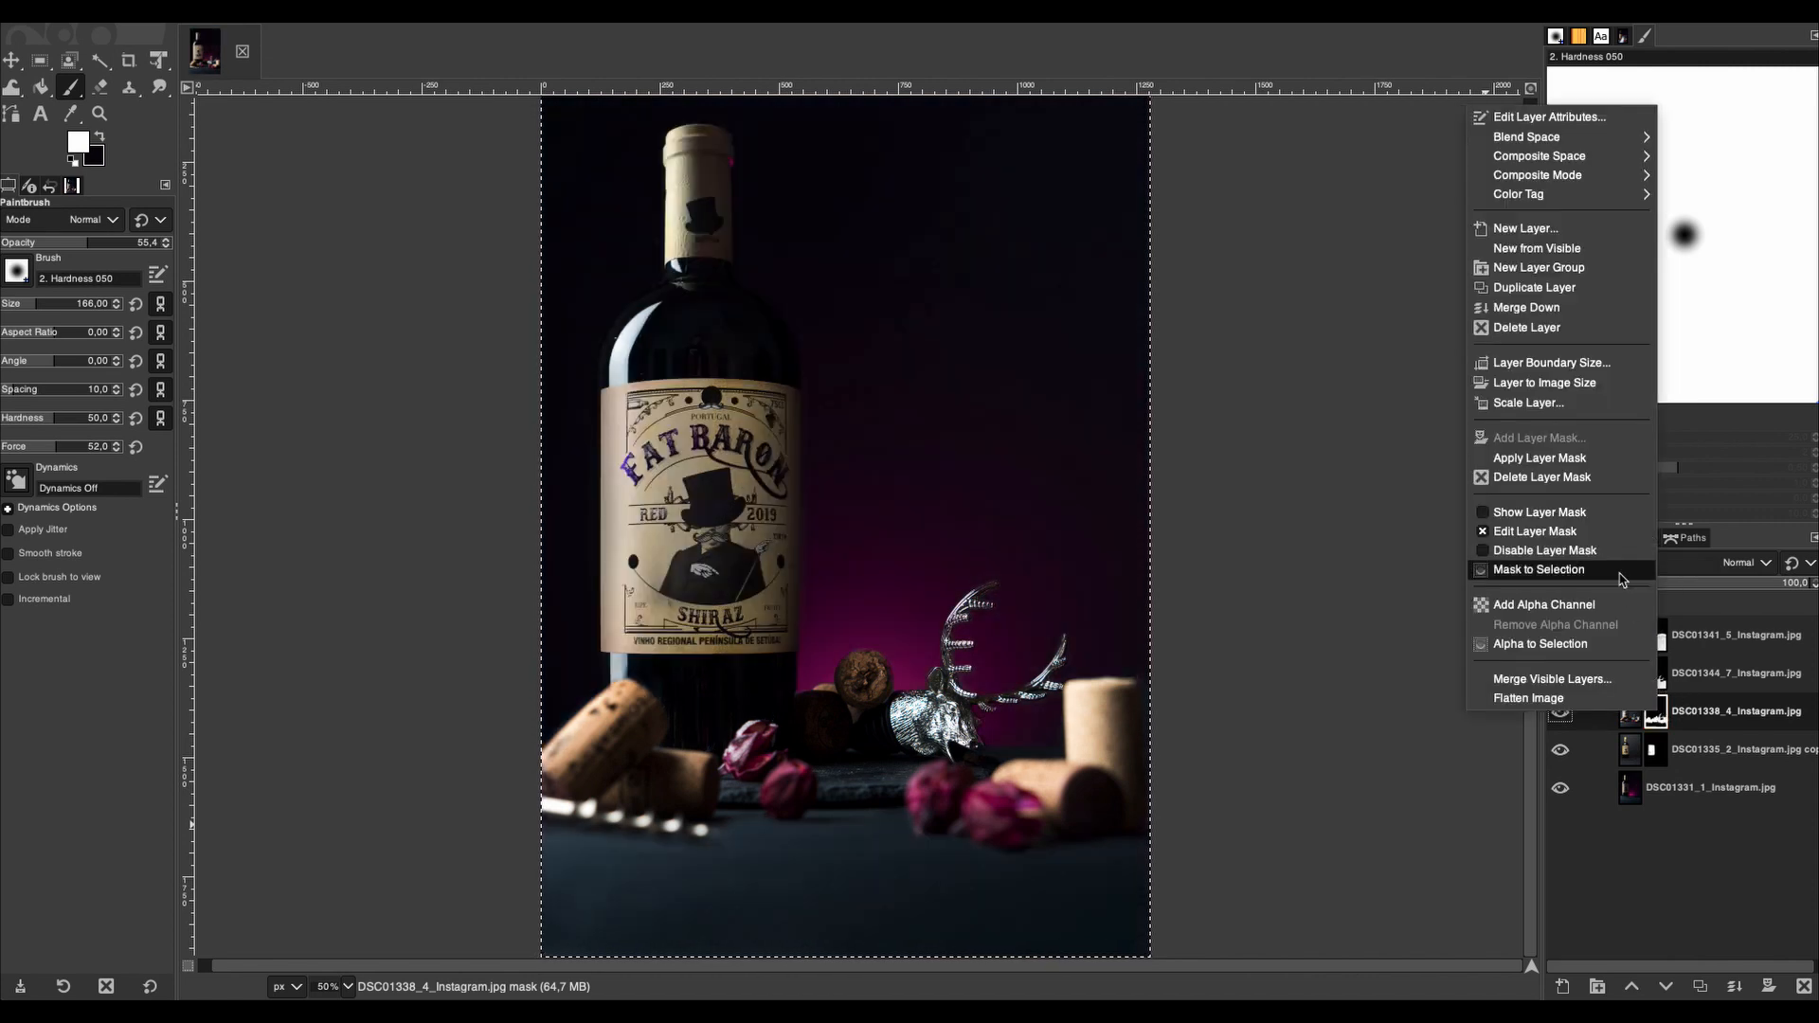
{"action": "left_click", "coordinate": [1540, 458]}
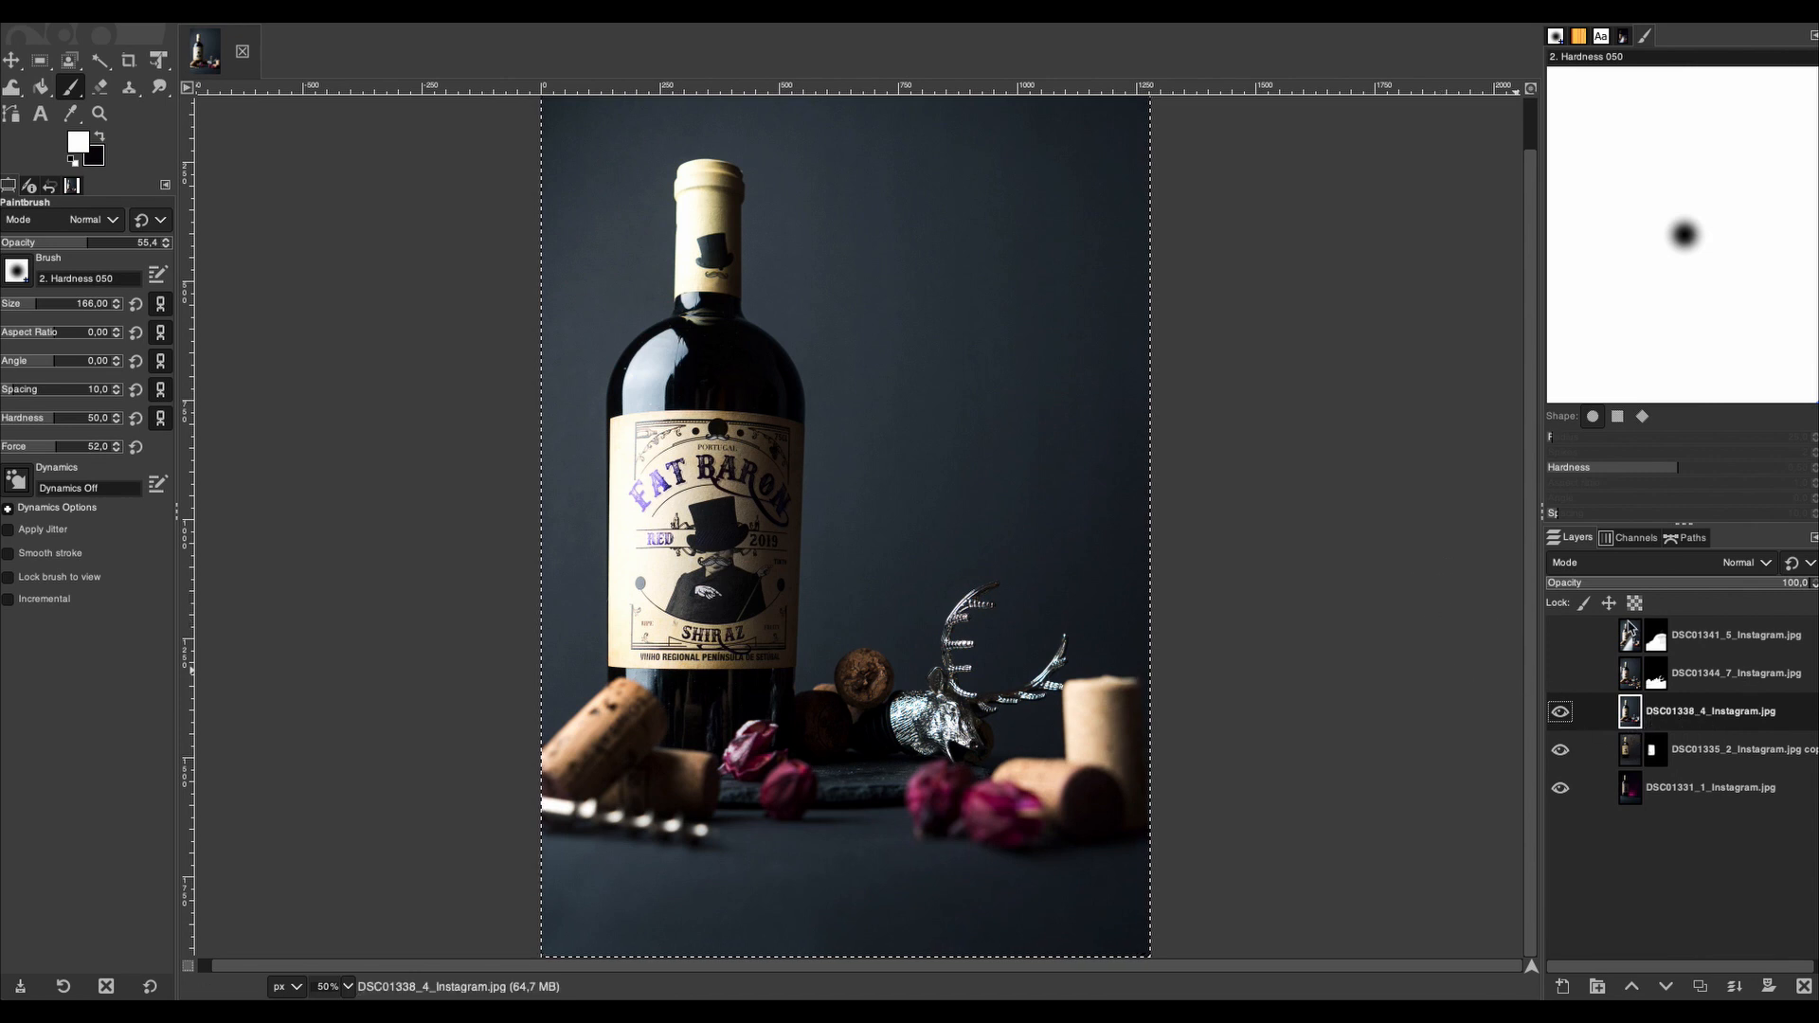
{"action": "right_click", "coordinate": [1671, 717]}
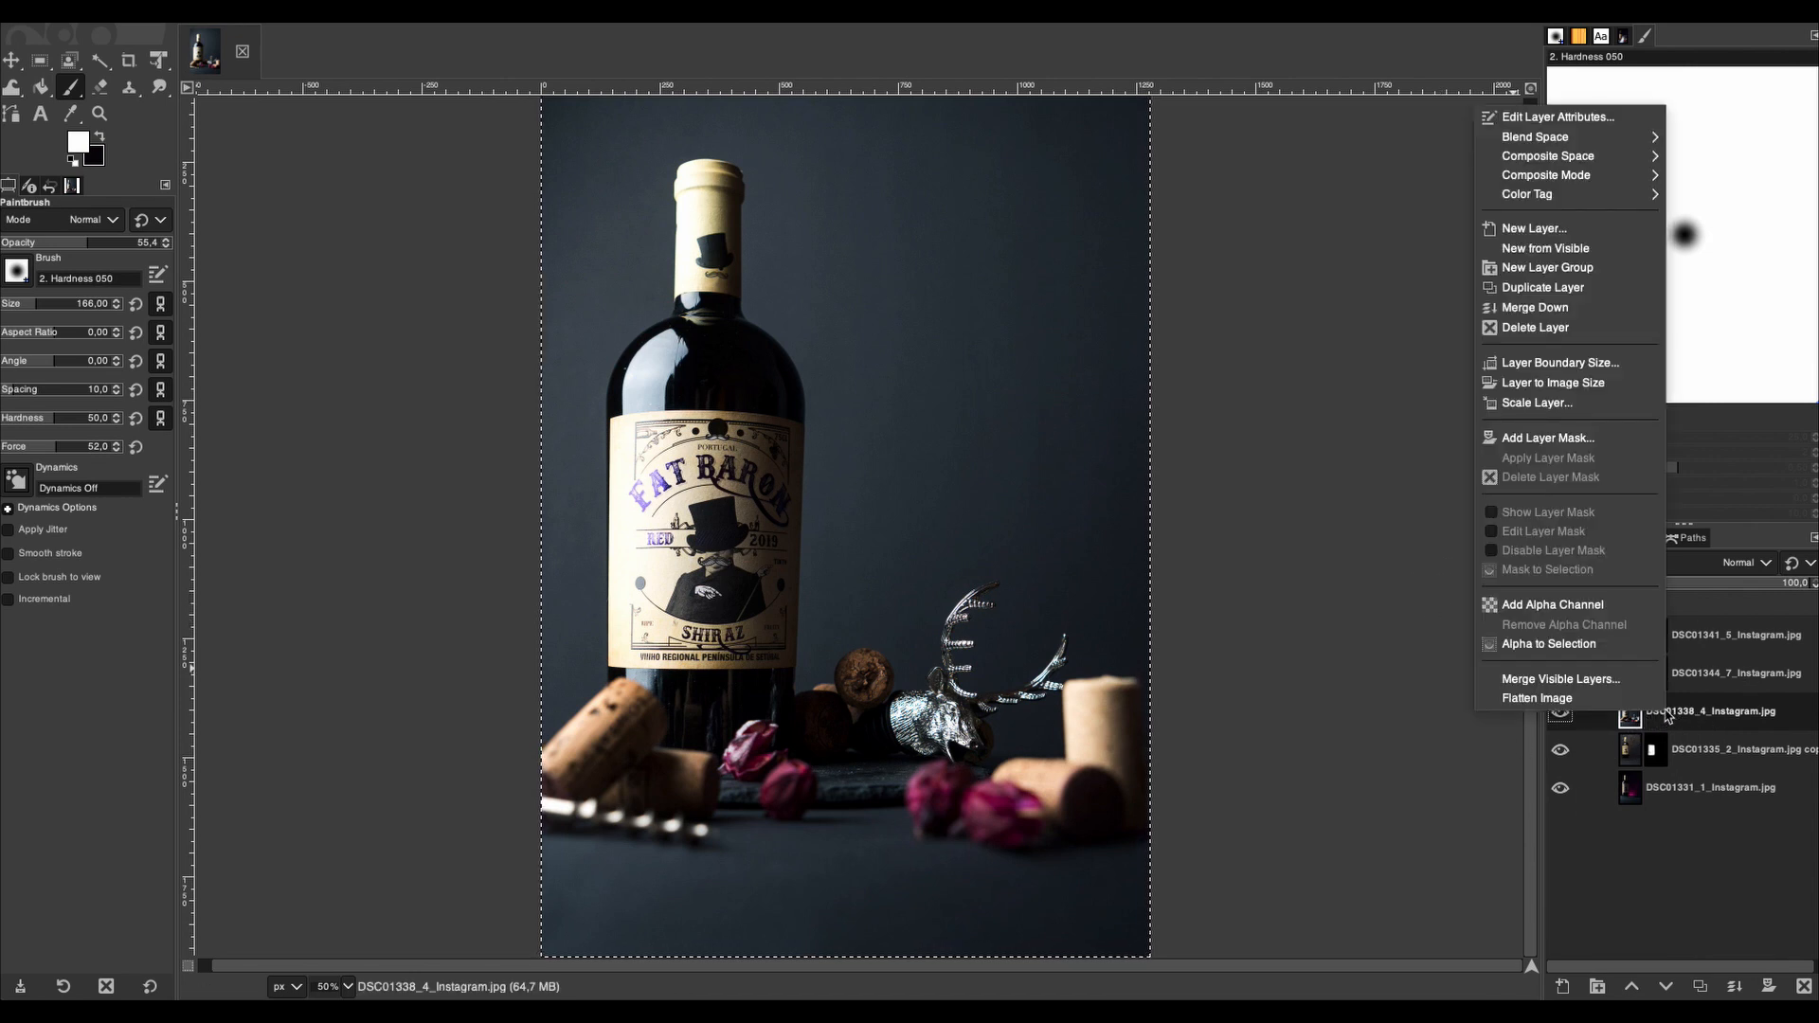
{"action": "left_click", "coordinate": [1600, 438]}
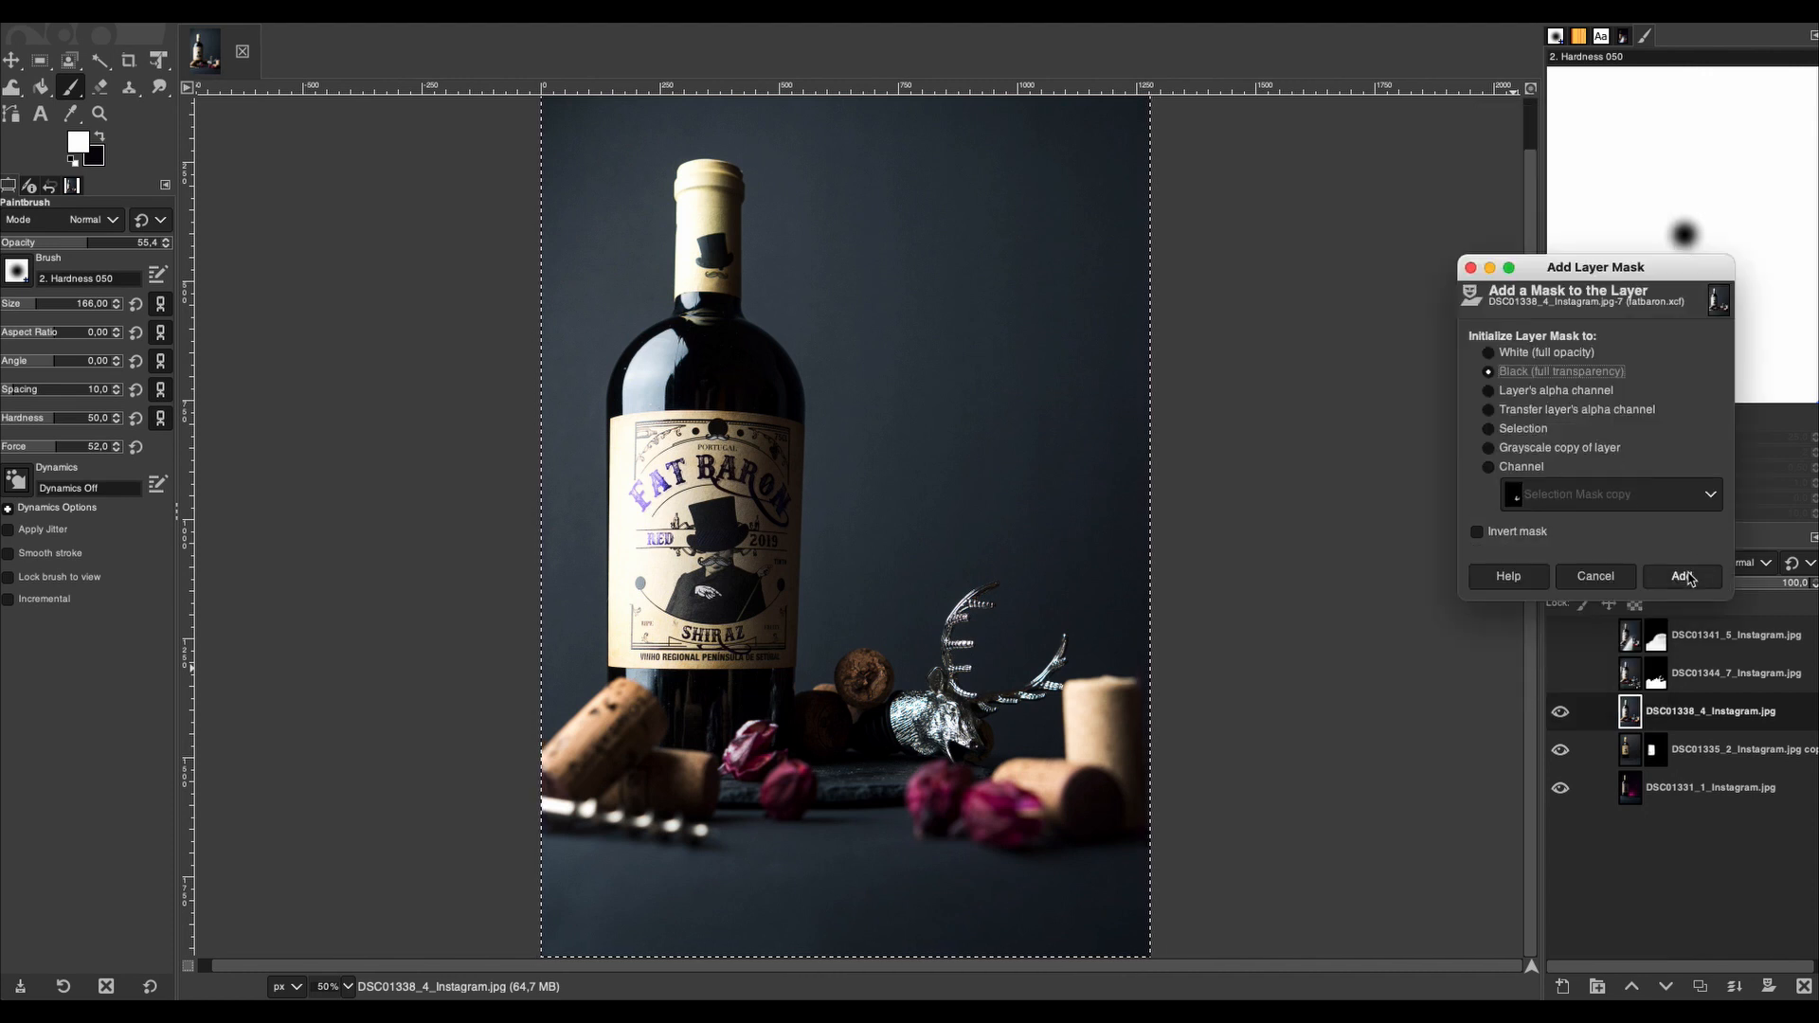
{"action": "left_click", "coordinate": [1683, 576]}
- Disable the new black layer mask and roughly outline the silver deer head's upright antler with Foreground Select
{"action": "right_click", "coordinate": [1667, 721]}
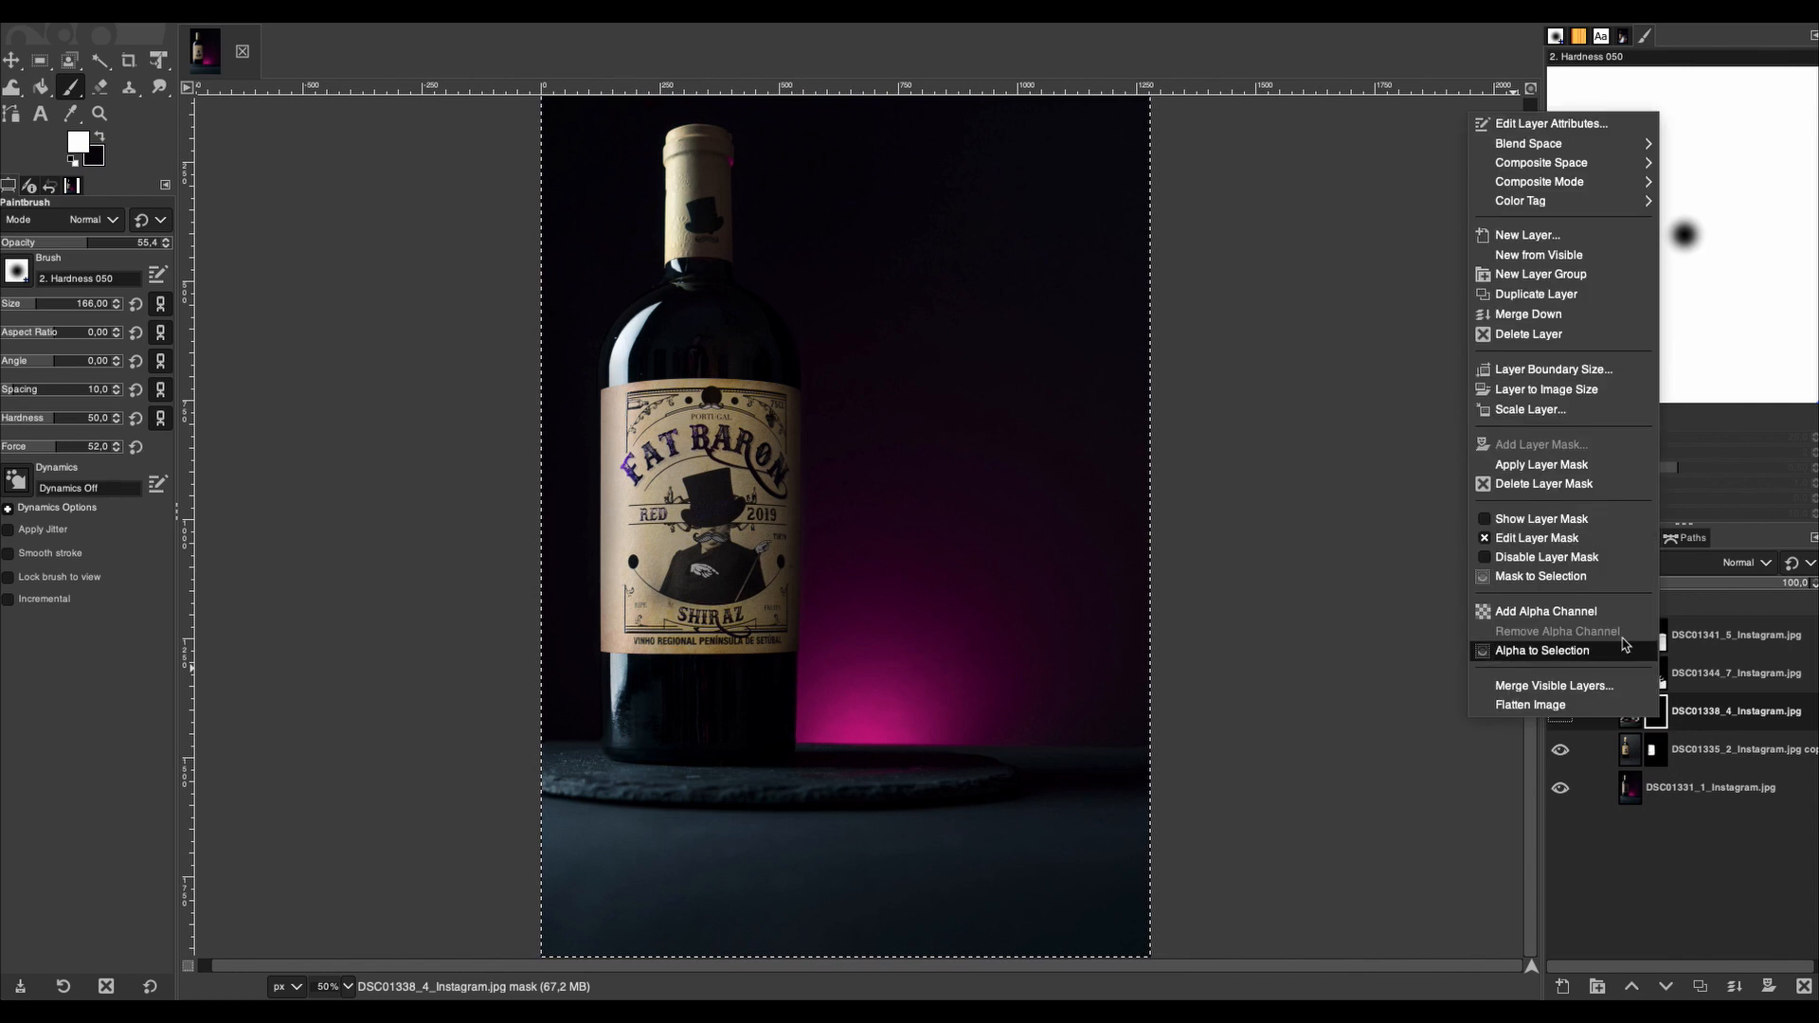
{"action": "left_click", "coordinate": [1596, 560]}
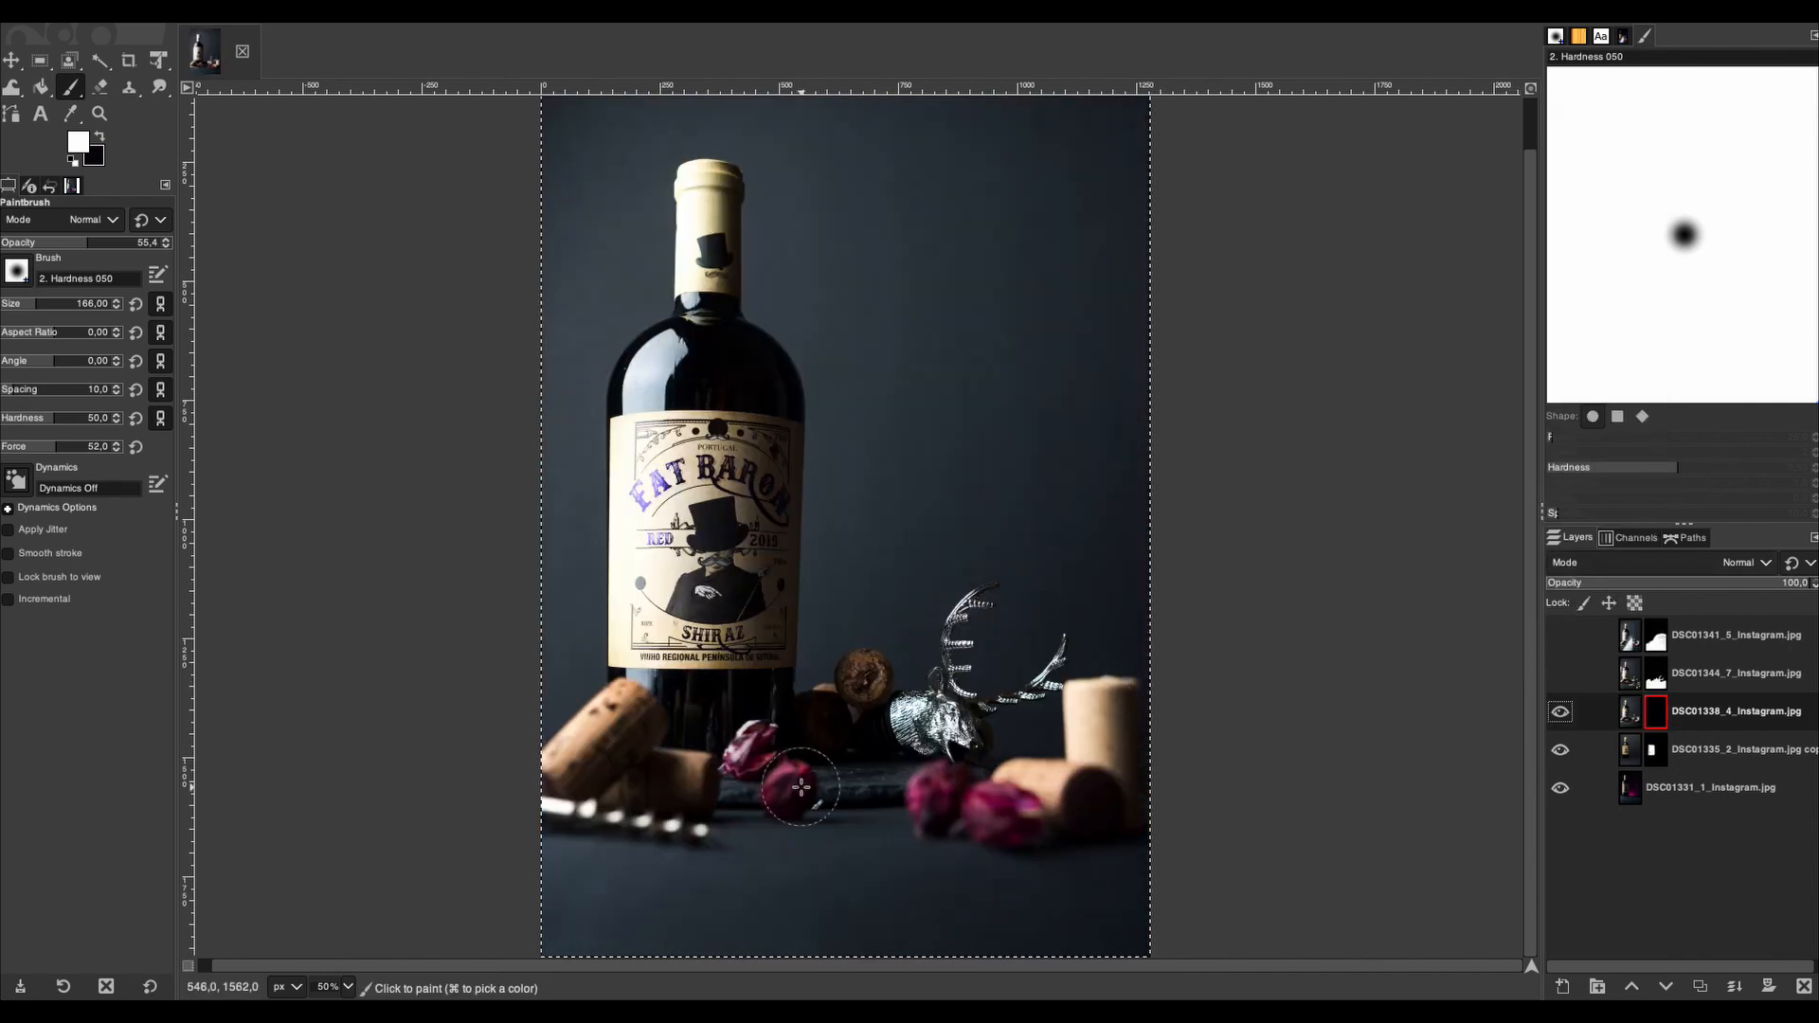
{"action": "scroll", "coordinate": [944, 766], "scroll_direction": "down", "scroll_amount": 2}
{"action": "scroll", "coordinate": [944, 766], "scroll_direction": "up", "scroll_amount": 4}
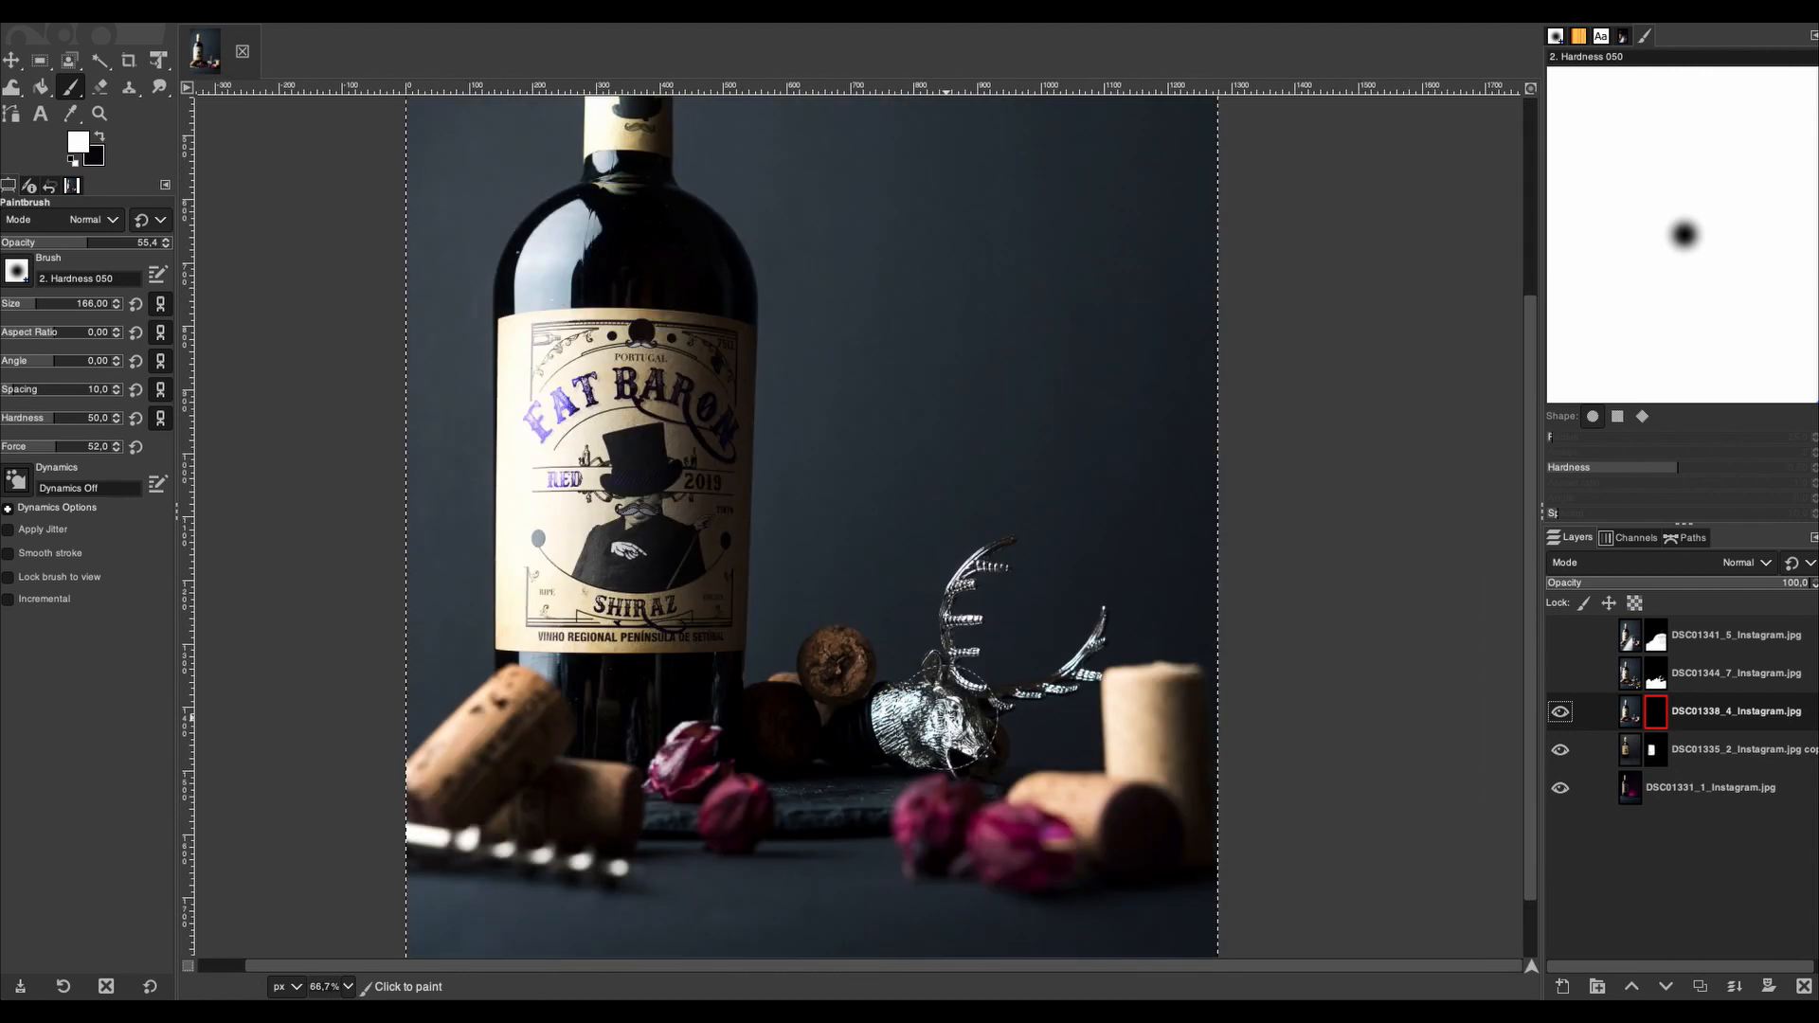
{"action": "scroll", "coordinate": [948, 717], "scroll_direction": "up", "scroll_amount": 1}
{"action": "scroll", "coordinate": [965, 718], "scroll_direction": "down", "scroll_amount": 1}
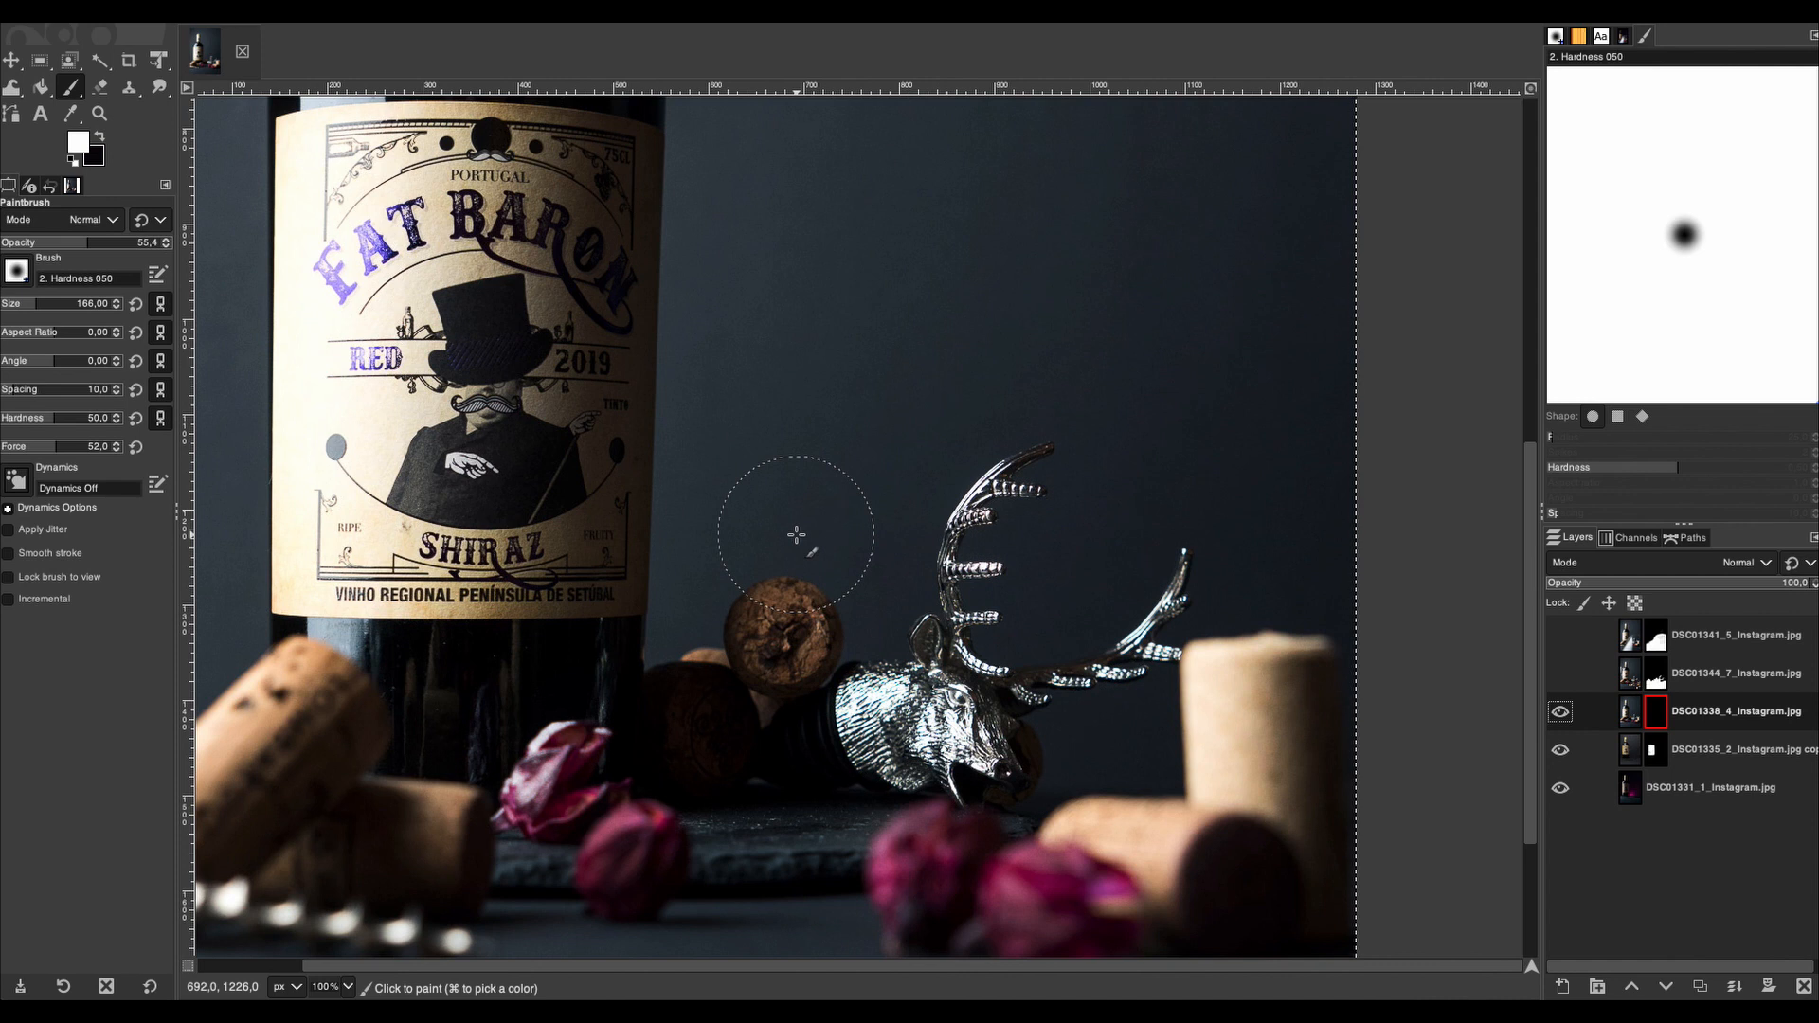
{"action": "left_click", "coordinate": [72, 63]}
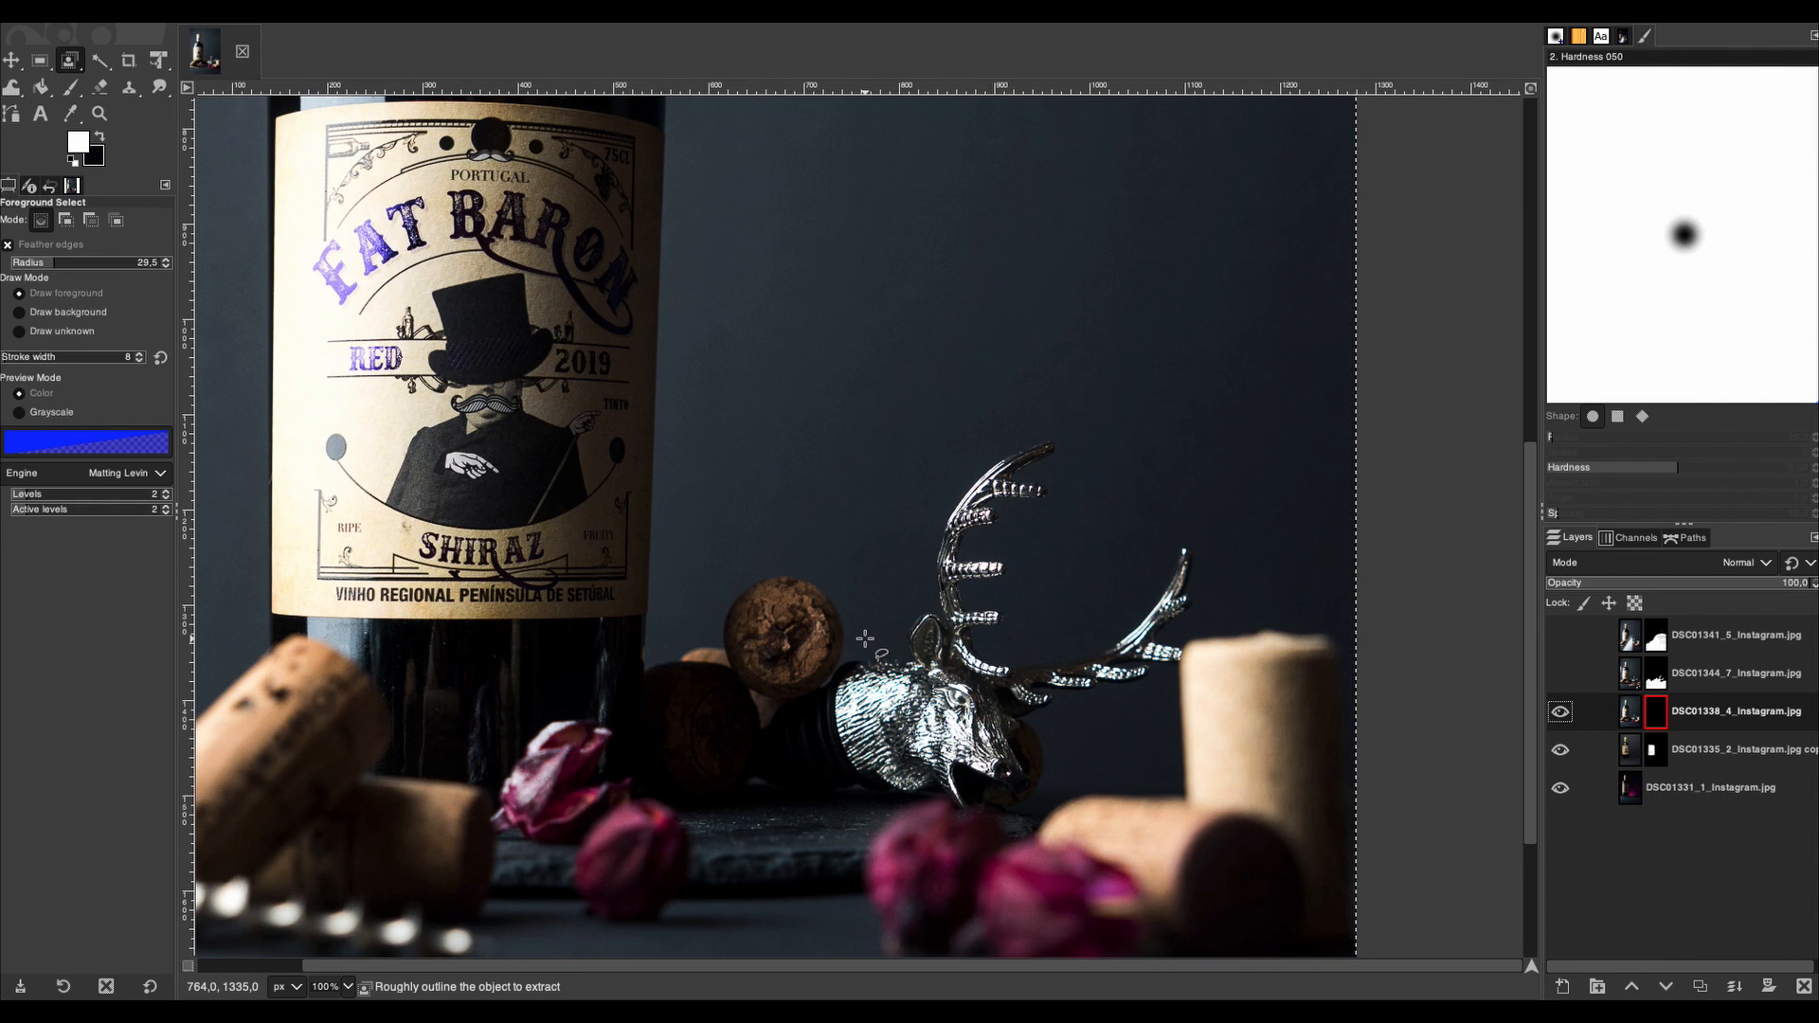
{"action": "mouse_move", "coordinate": [865, 639]}
{"action": "left_mouse_down"}
{"action": "mouse_move", "coordinate": [853, 506]}
{"action": "mouse_move", "coordinate": [912, 408]}
{"action": "mouse_move", "coordinate": [986, 372]}
{"action": "mouse_move", "coordinate": [1110, 383]}
{"action": "mouse_move", "coordinate": [1142, 405]}
{"action": "mouse_move", "coordinate": [1156, 465]}
{"action": "mouse_move", "coordinate": [1121, 552]}
{"action": "mouse_move", "coordinate": [990, 721]}
{"action": "mouse_move", "coordinate": [864, 640]}
{"action": "left_mouse_up"}
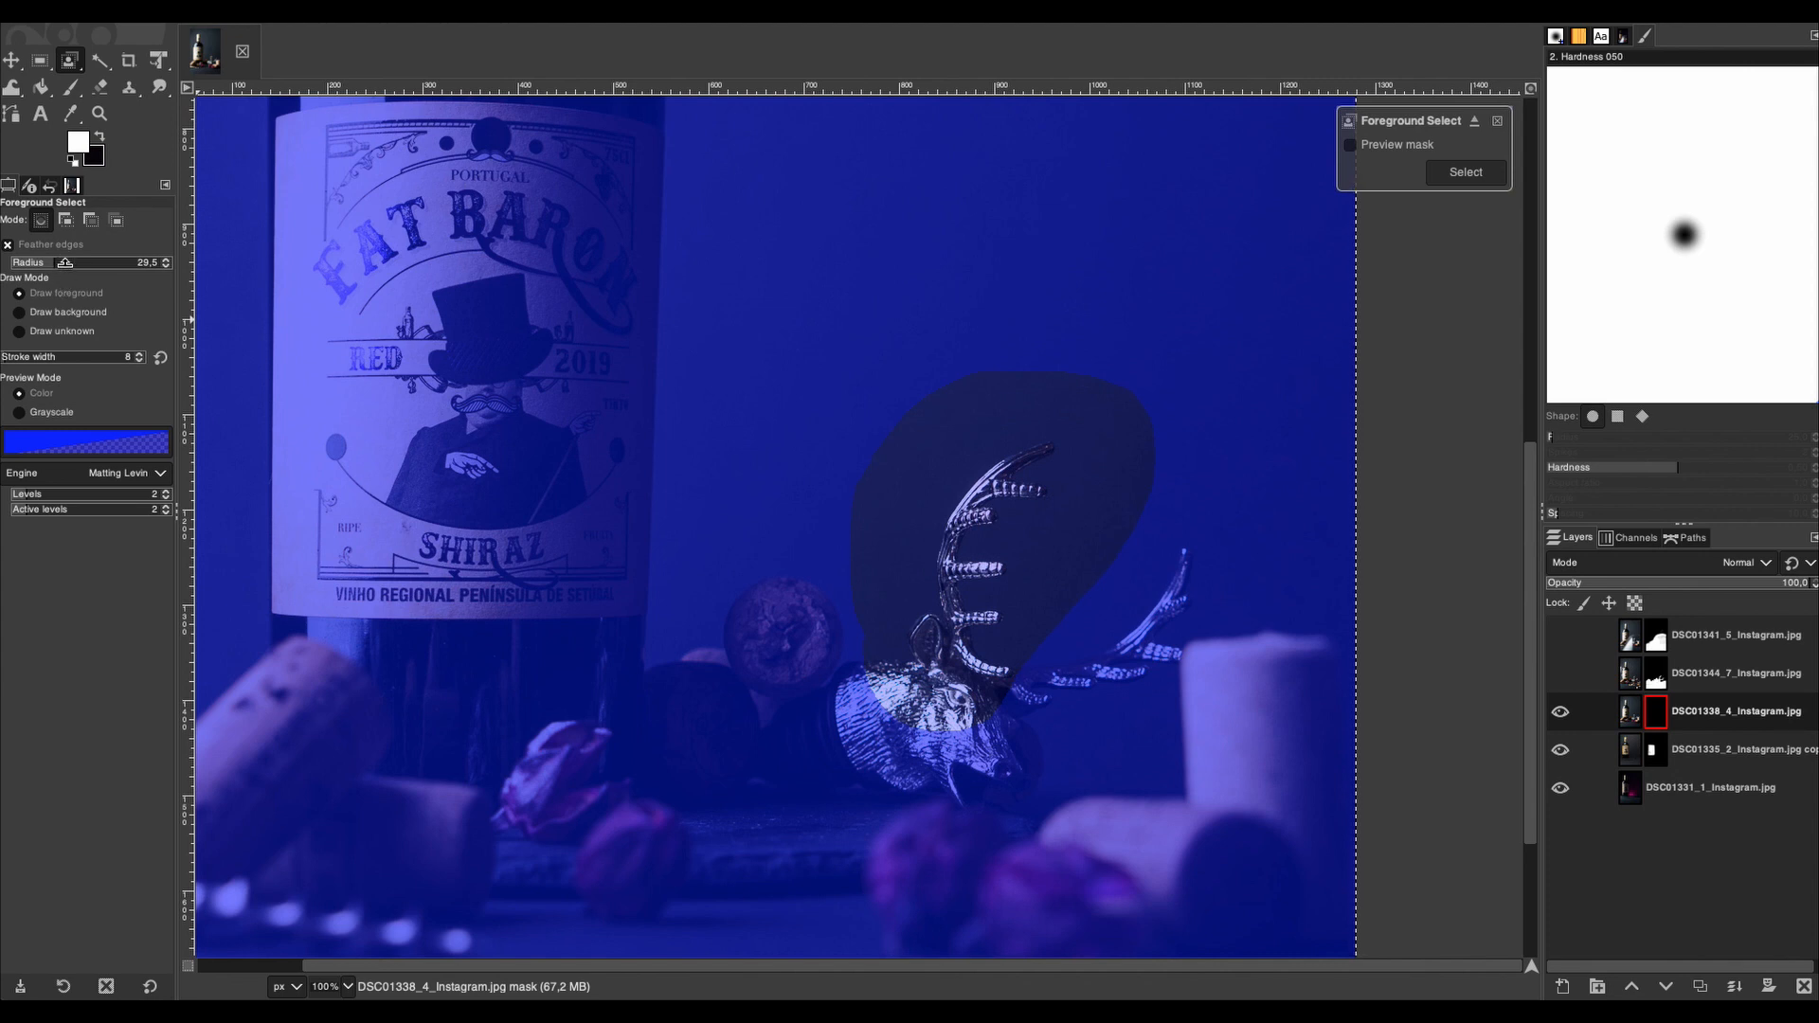
- Mark the antler and top of the deer head as foreground with stroke width 12, and the area around them as background
{"action": "left_click_drag", "start_coordinate": [15, 356], "coordinate": [6, 356]}
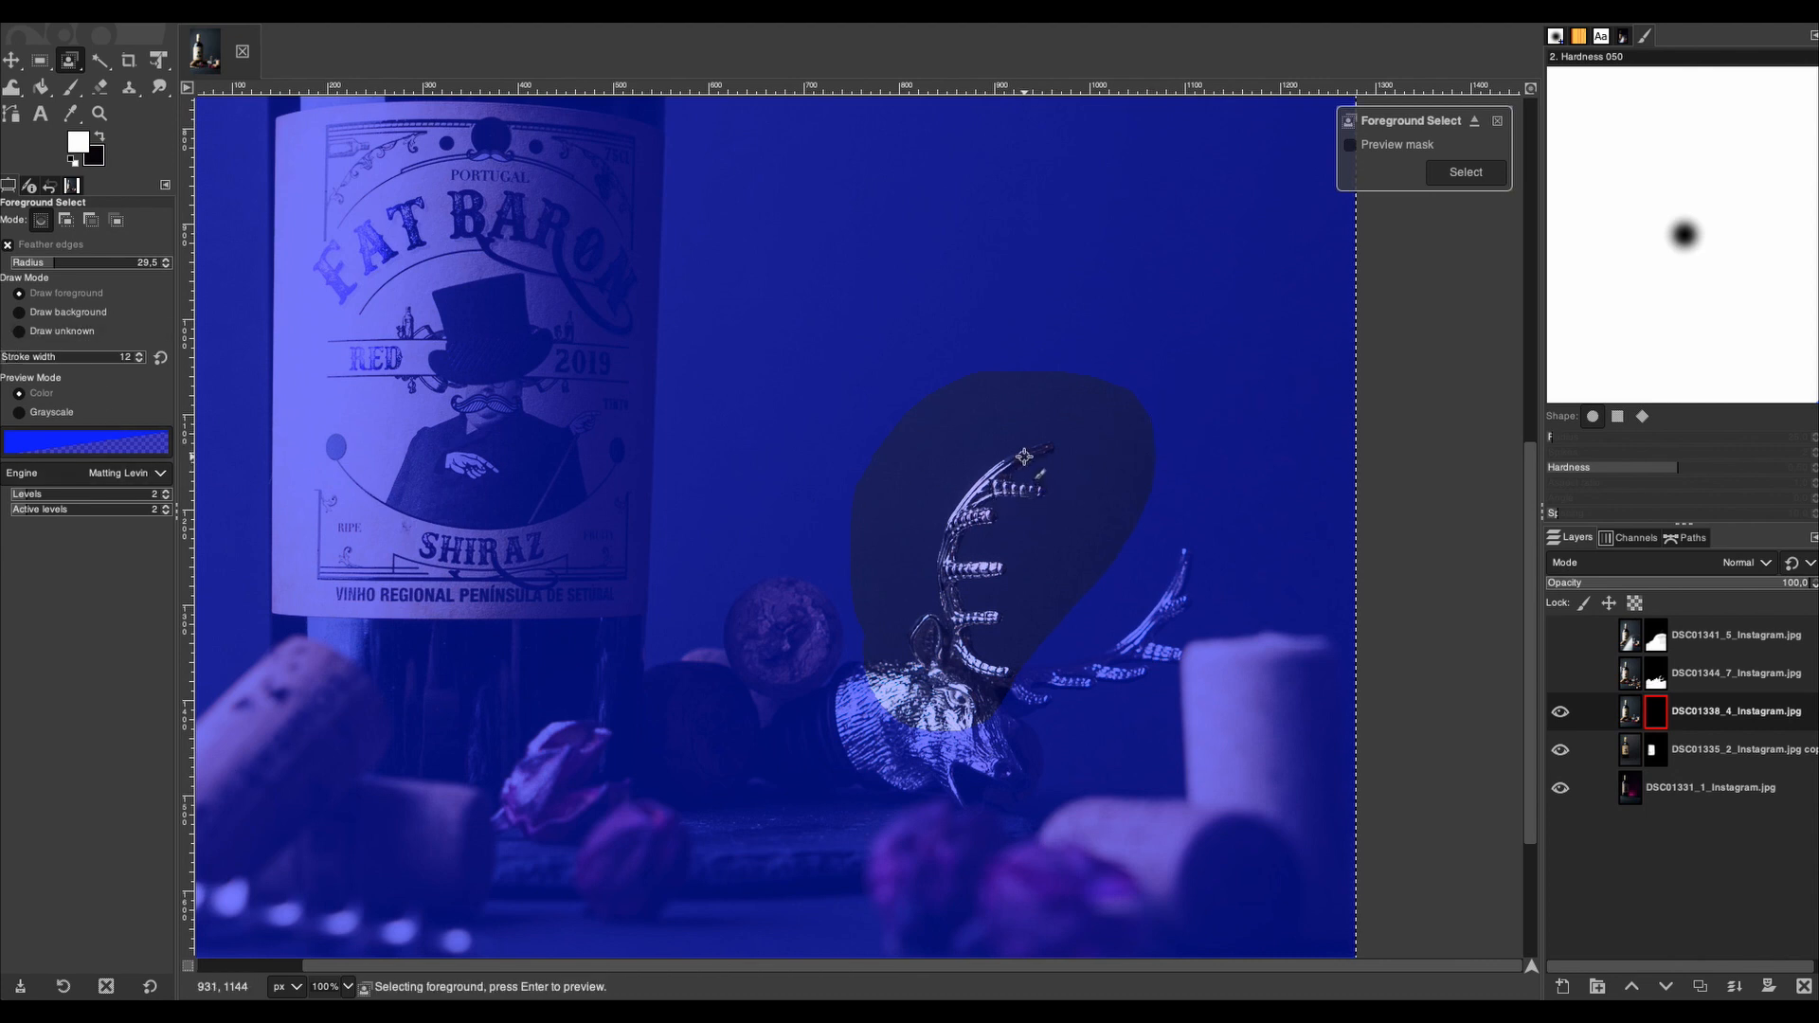
{"action": "mouse_move", "coordinate": [1024, 457]}
{"action": "left_mouse_down"}
{"action": "mouse_move", "coordinate": [945, 559]}
{"action": "mouse_move", "coordinate": [966, 682]}
{"action": "mouse_move", "coordinate": [929, 631]}
{"action": "mouse_move", "coordinate": [925, 678]}
{"action": "mouse_move", "coordinate": [882, 681]}
{"action": "mouse_move", "coordinate": [898, 710]}
{"action": "mouse_move", "coordinate": [981, 697]}
{"action": "left_mouse_up"}
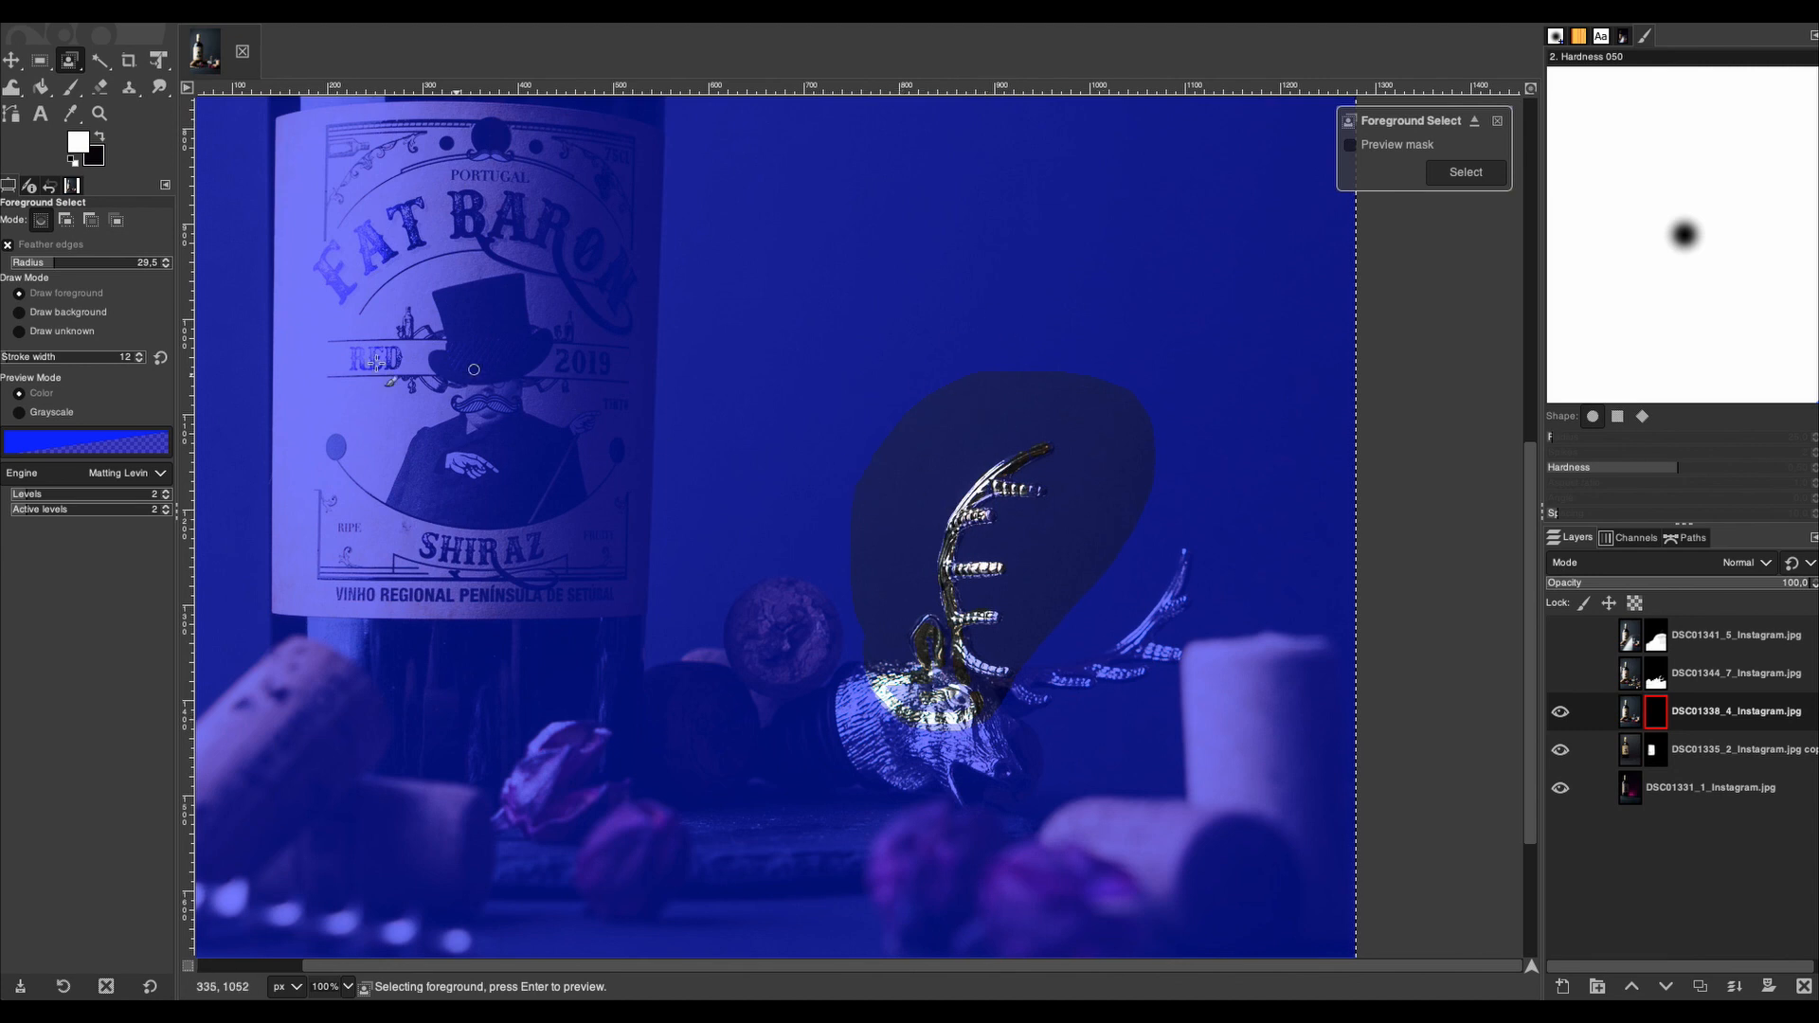
{"action": "left_click", "coordinate": [60, 321]}
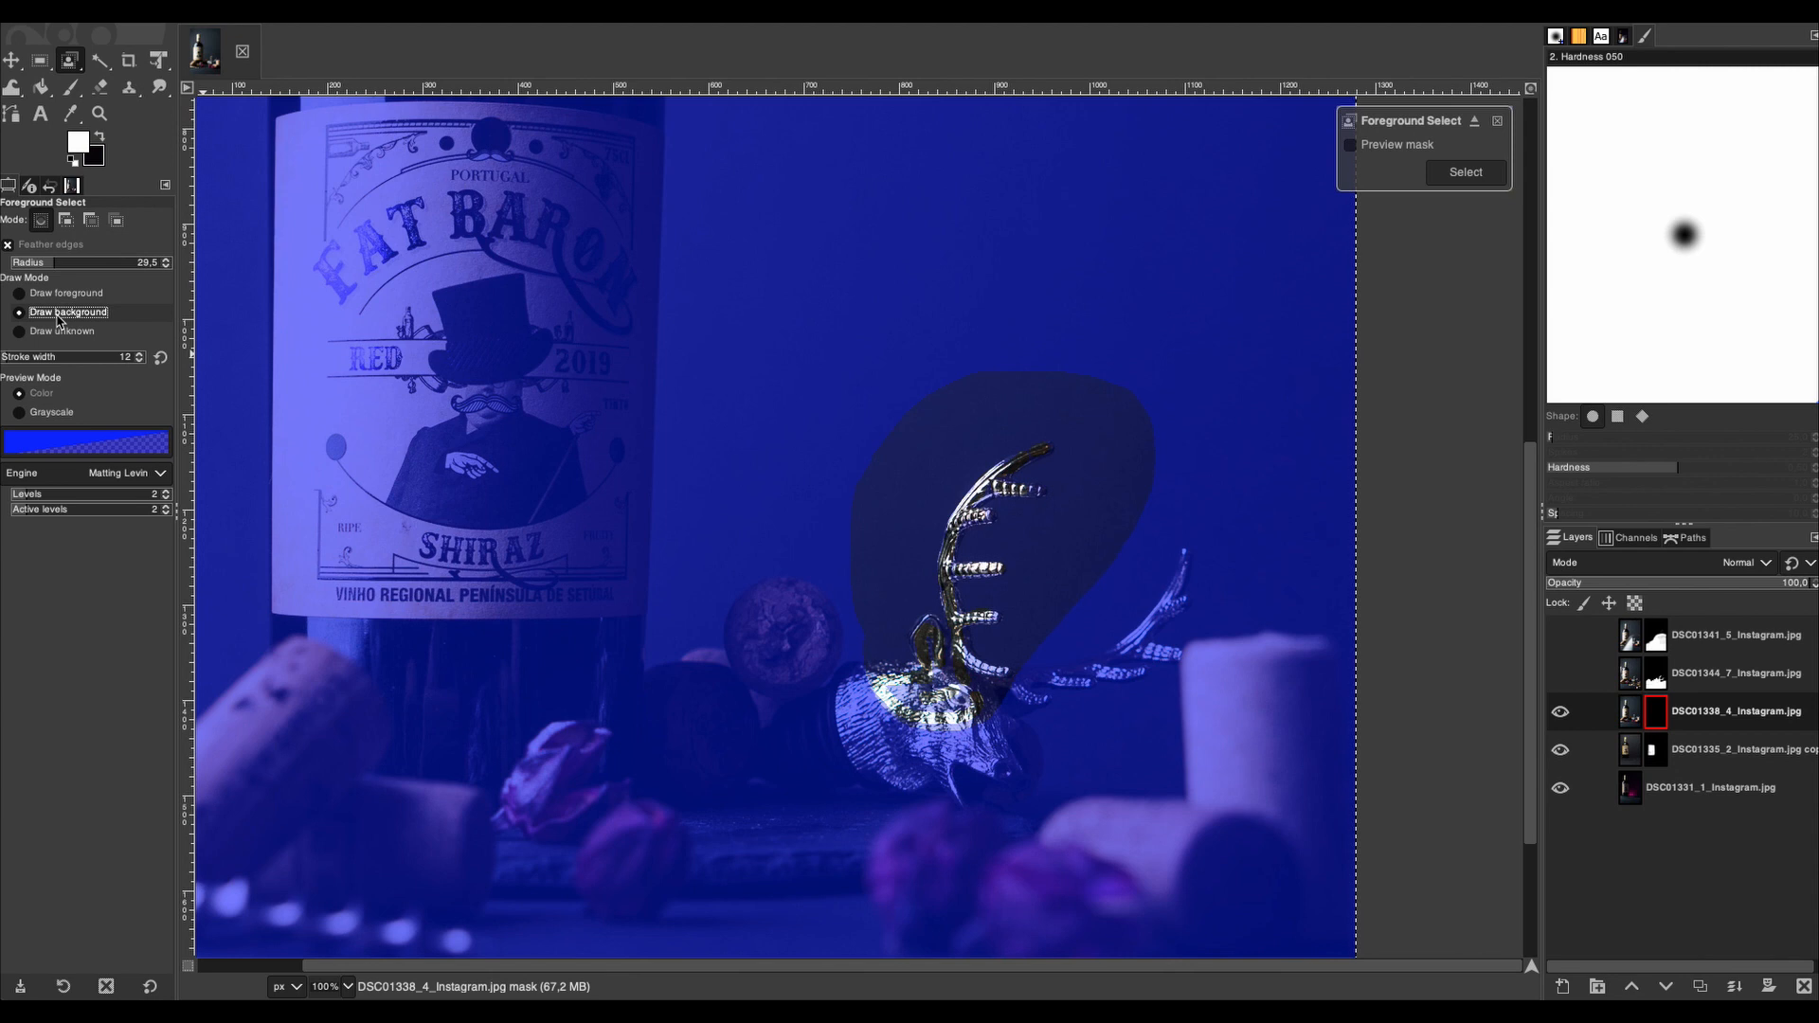
{"action": "mouse_move", "coordinate": [928, 593]}
{"action": "left_mouse_down"}
{"action": "mouse_move", "coordinate": [911, 530]}
{"action": "mouse_move", "coordinate": [952, 474]}
{"action": "mouse_move", "coordinate": [1042, 423]}
{"action": "mouse_move", "coordinate": [1087, 466]}
{"action": "mouse_move", "coordinate": [1054, 517]}
{"action": "mouse_move", "coordinate": [977, 546]}
{"action": "mouse_move", "coordinate": [1028, 554]}
{"action": "mouse_move", "coordinate": [1022, 580]}
{"action": "mouse_move", "coordinate": [988, 584]}
{"action": "mouse_move", "coordinate": [1021, 618]}
{"action": "mouse_move", "coordinate": [1000, 649]}
{"action": "mouse_move", "coordinate": [1023, 644]}
{"action": "left_mouse_up"}
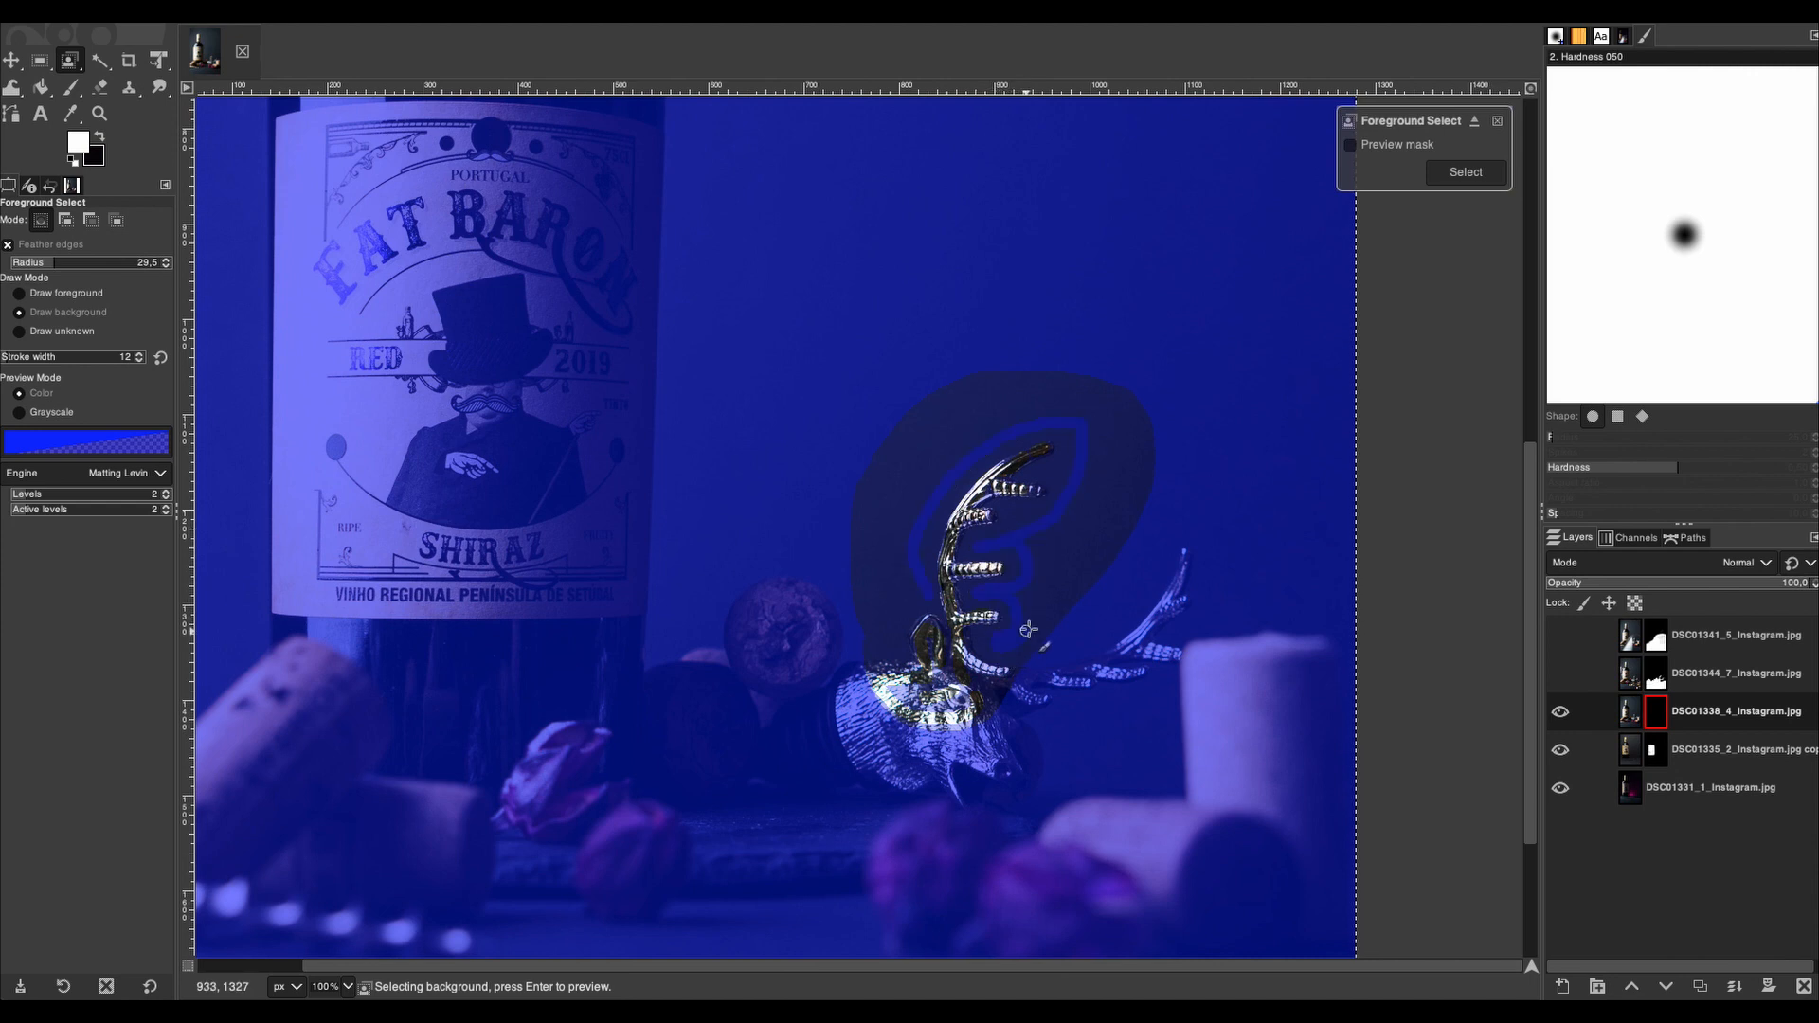
{"action": "mouse_move", "coordinate": [906, 604]}
{"action": "left_mouse_down"}
{"action": "mouse_move", "coordinate": [888, 643]}
{"action": "mouse_move", "coordinate": [874, 530]}
{"action": "mouse_move", "coordinate": [916, 463]}
{"action": "mouse_move", "coordinate": [1011, 390]}
{"action": "mouse_move", "coordinate": [1056, 388]}
{"action": "mouse_move", "coordinate": [1103, 420]}
{"action": "mouse_move", "coordinate": [1114, 489]}
{"action": "mouse_move", "coordinate": [1060, 579]}
{"action": "left_mouse_up"}
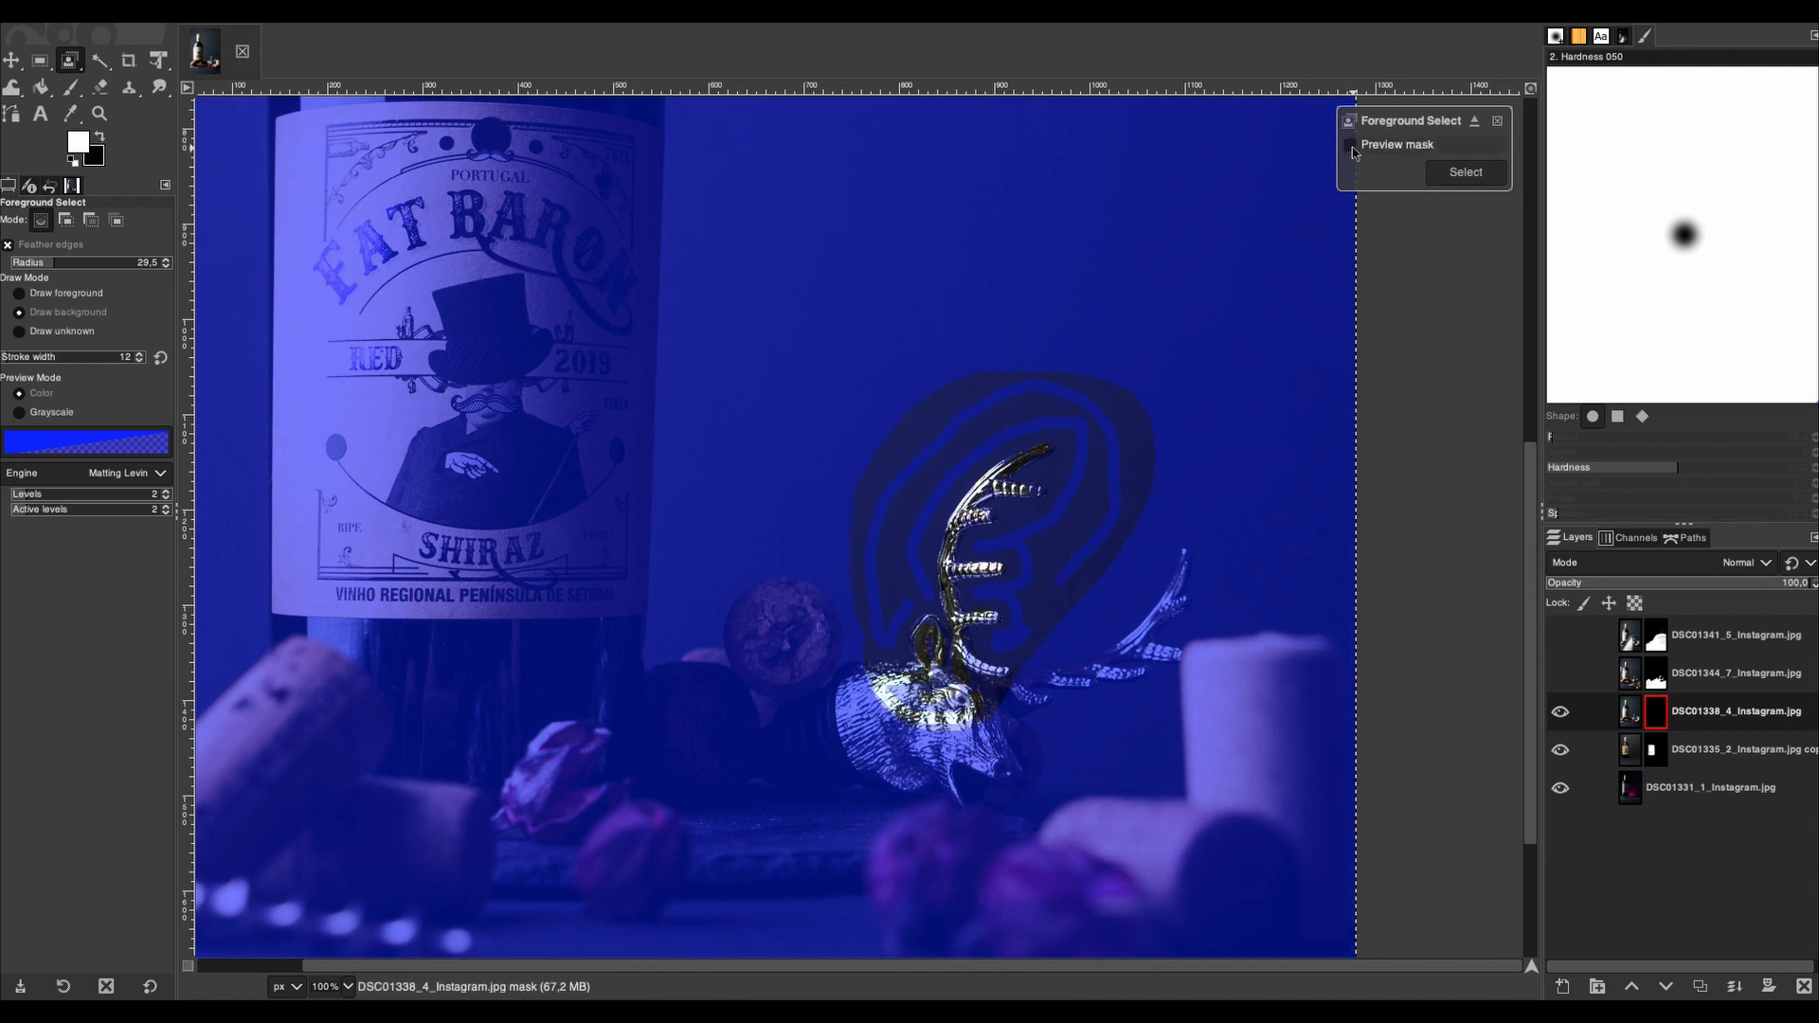
- Preview the foreground mask and mark the gap near the antler's tip as background
{"action": "left_click", "coordinate": [1353, 148]}
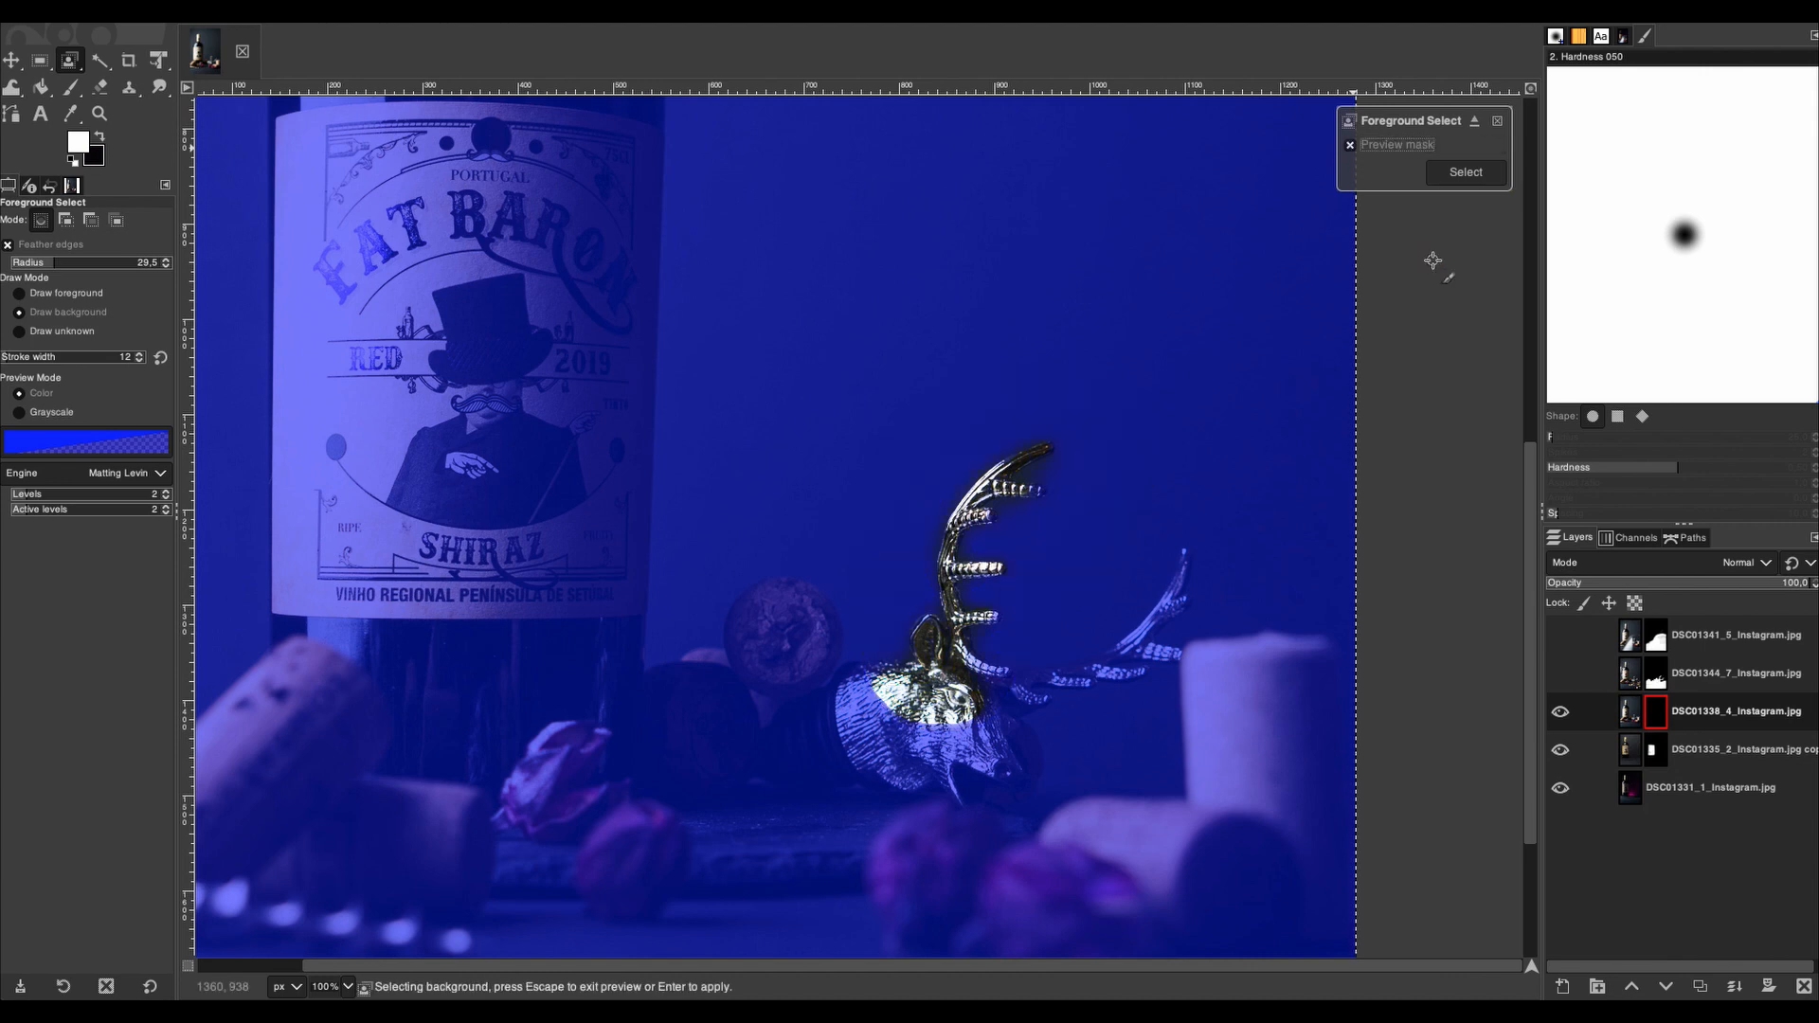
{"action": "left_click", "coordinate": [59, 299]}
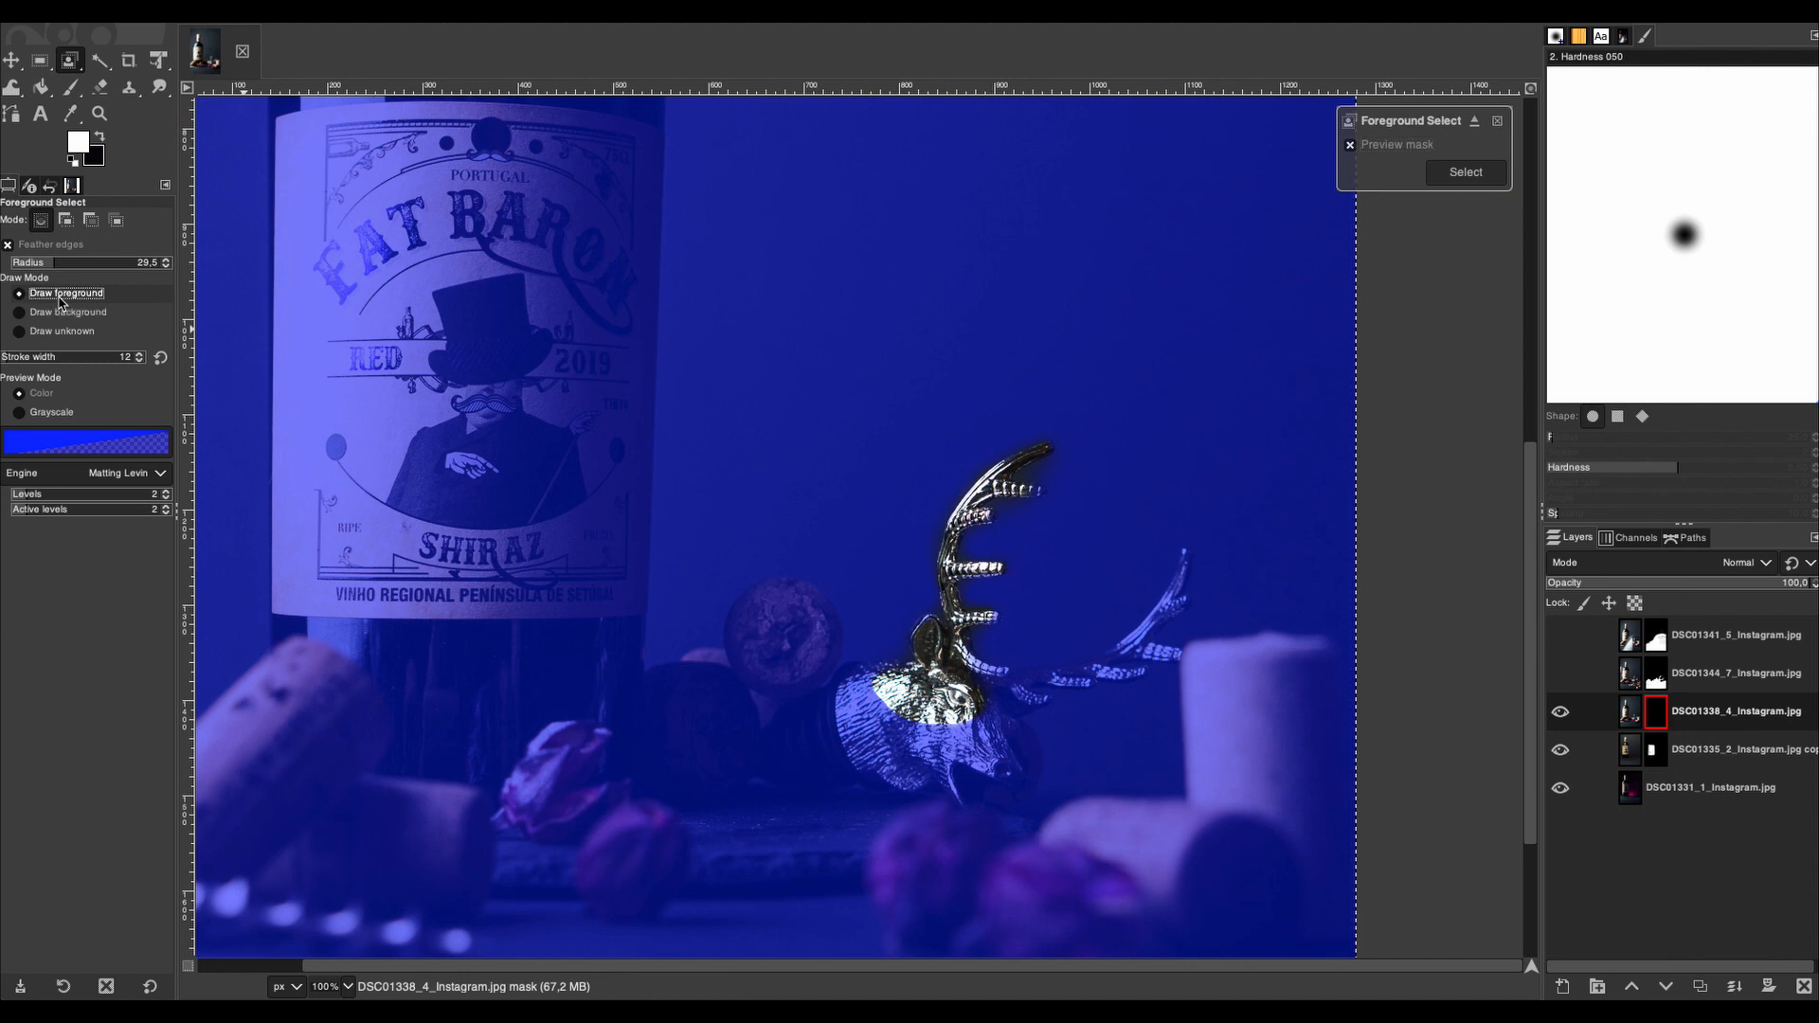
{"action": "left_click", "coordinate": [65, 316]}
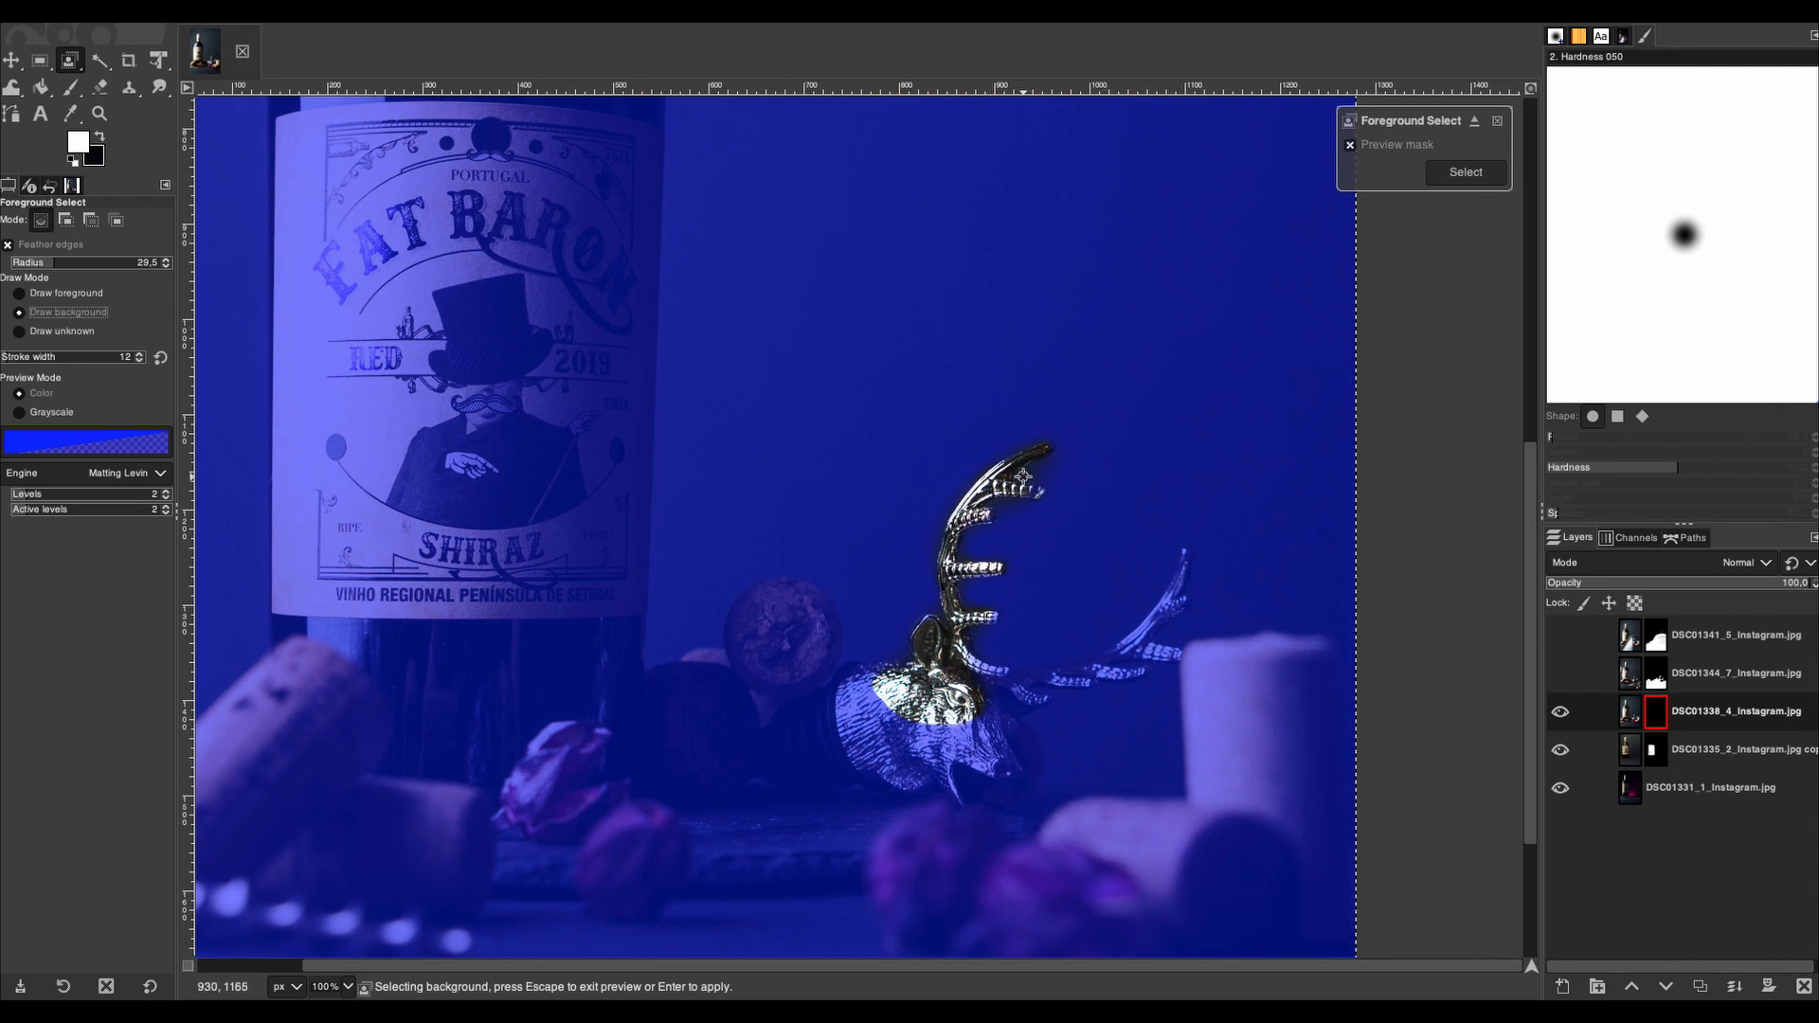
{"action": "left_click_drag", "start_coordinate": [1026, 474], "coordinate": [1044, 466]}
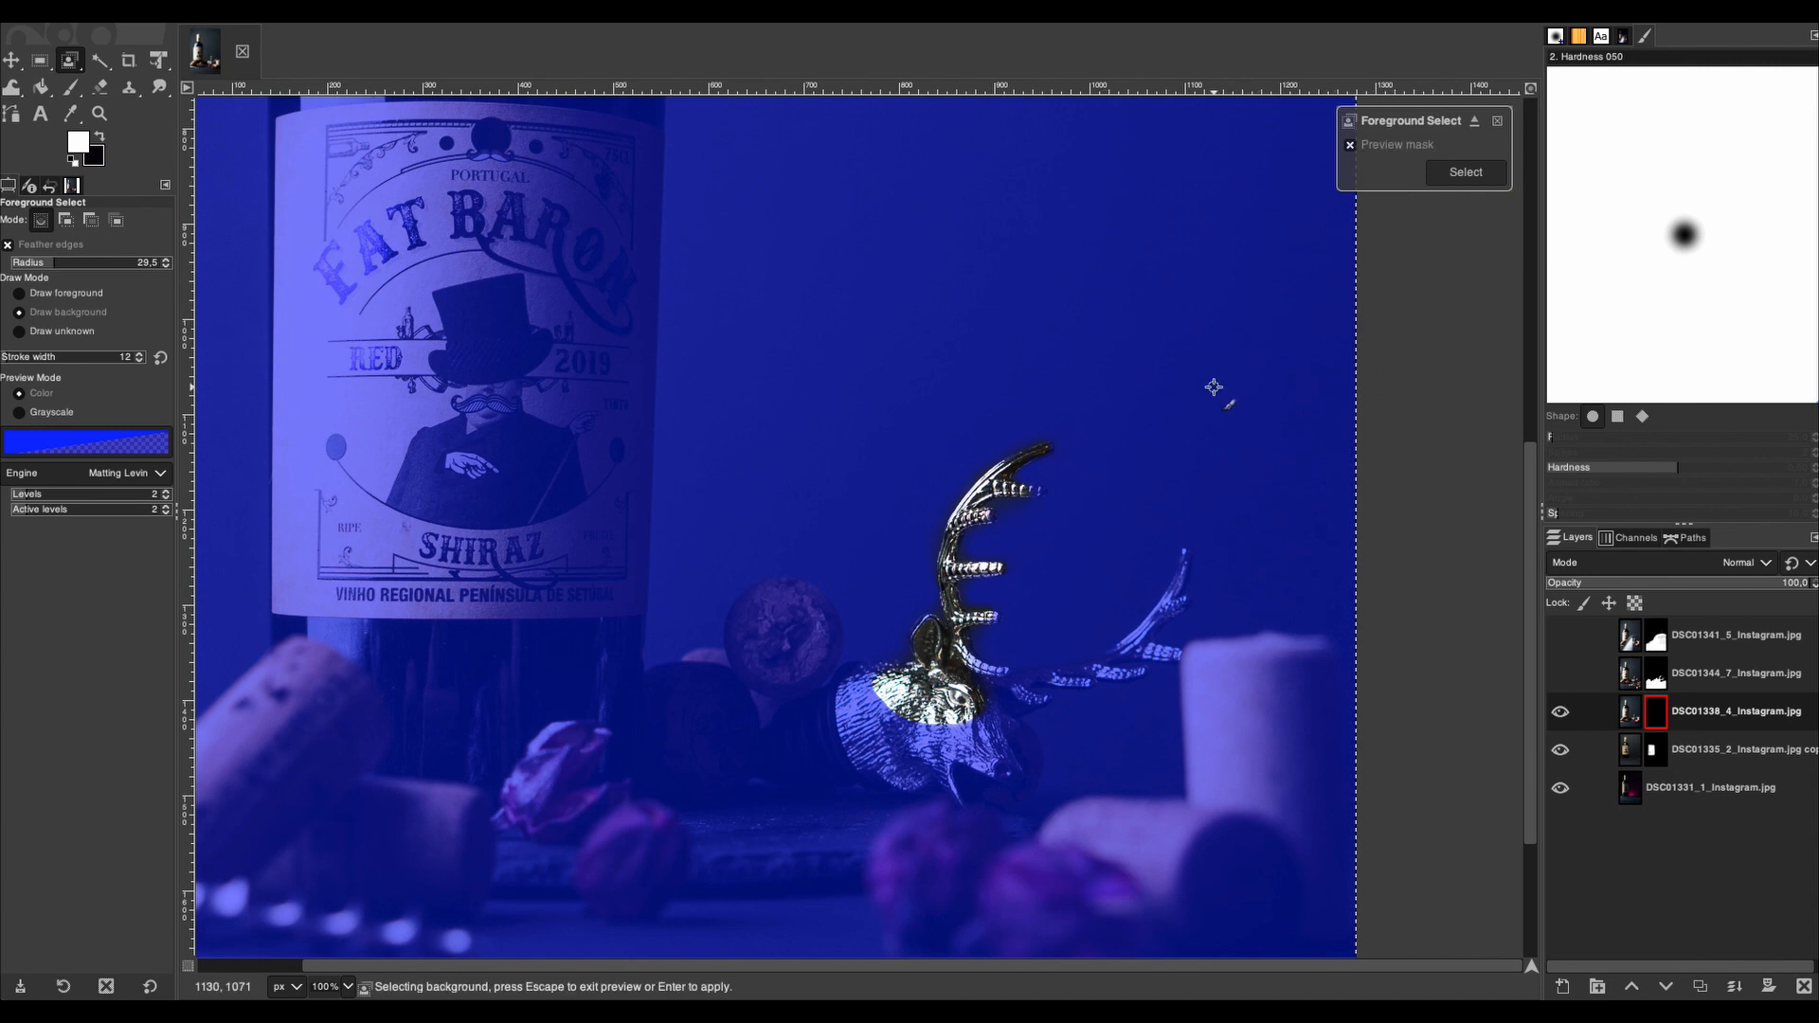
- Mark more background along the antler's edges, between its tines and by the ear, then convert the previewed mask into a selection
{"action": "left_click", "coordinate": [1385, 144]}
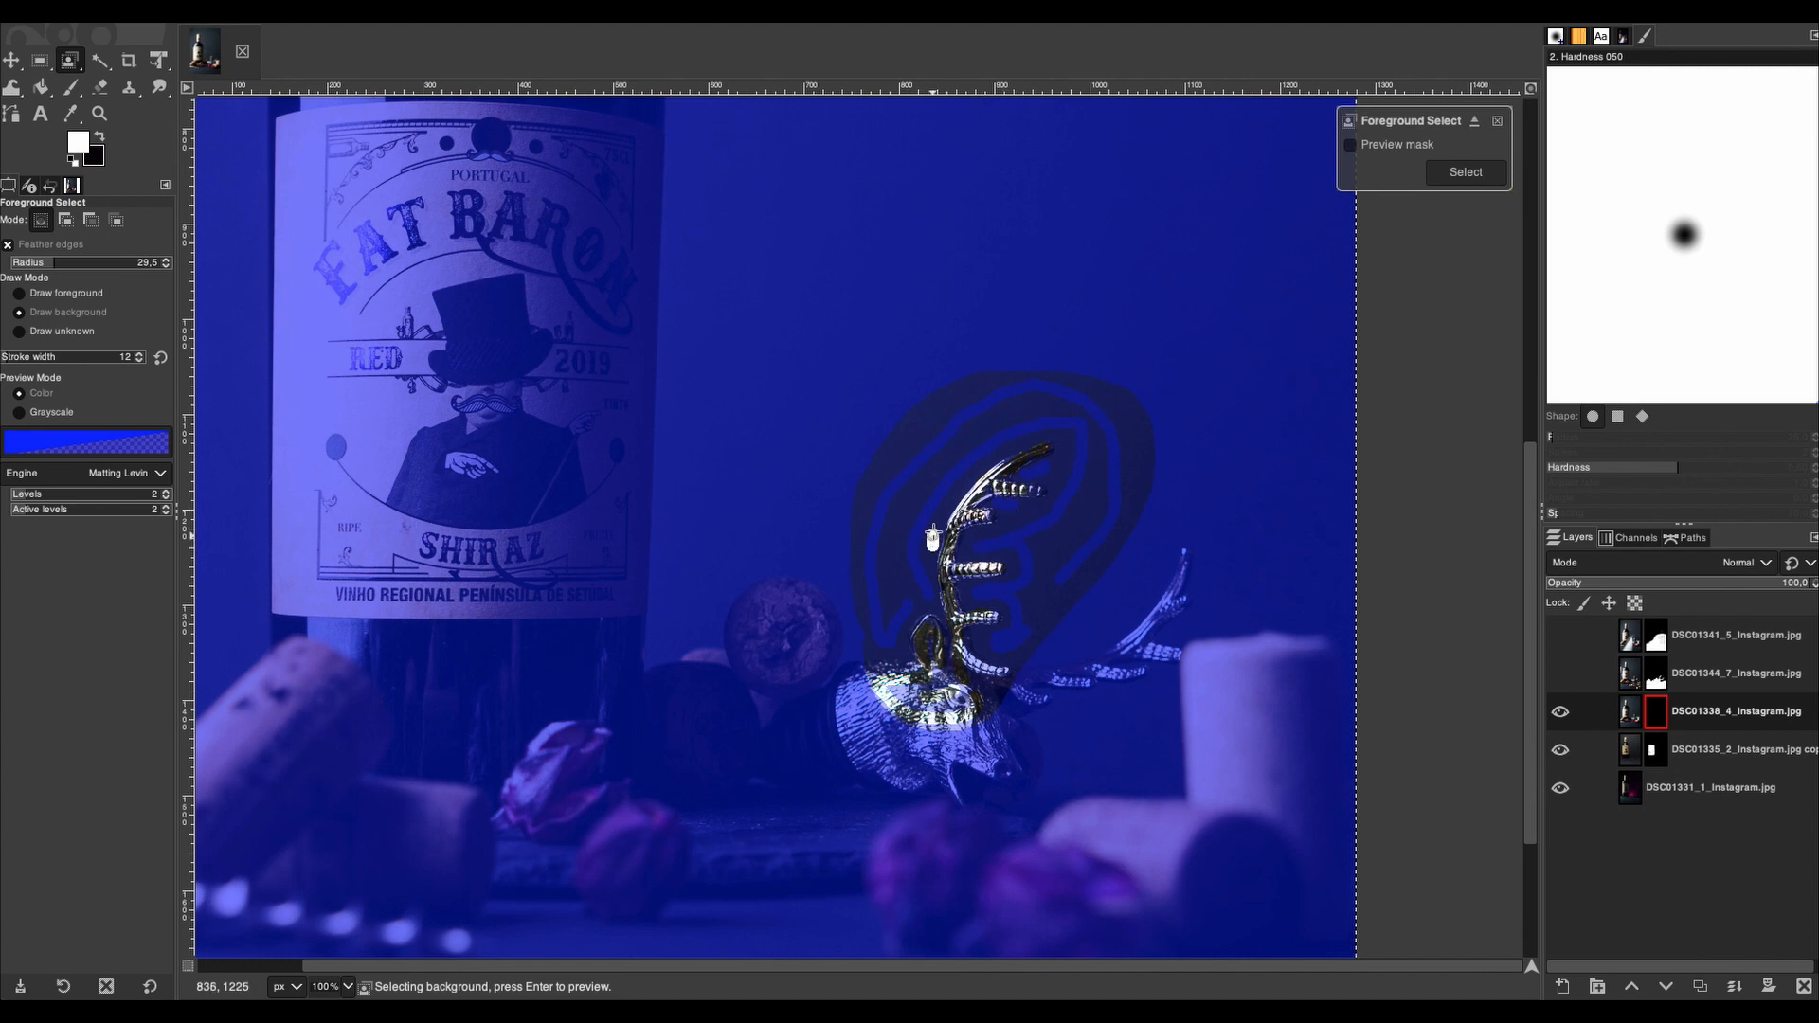
{"action": "mouse_move", "coordinate": [933, 537]}
{"action": "left_mouse_down"}
{"action": "mouse_move", "coordinate": [952, 485]}
{"action": "mouse_move", "coordinate": [1052, 433]}
{"action": "left_mouse_up"}
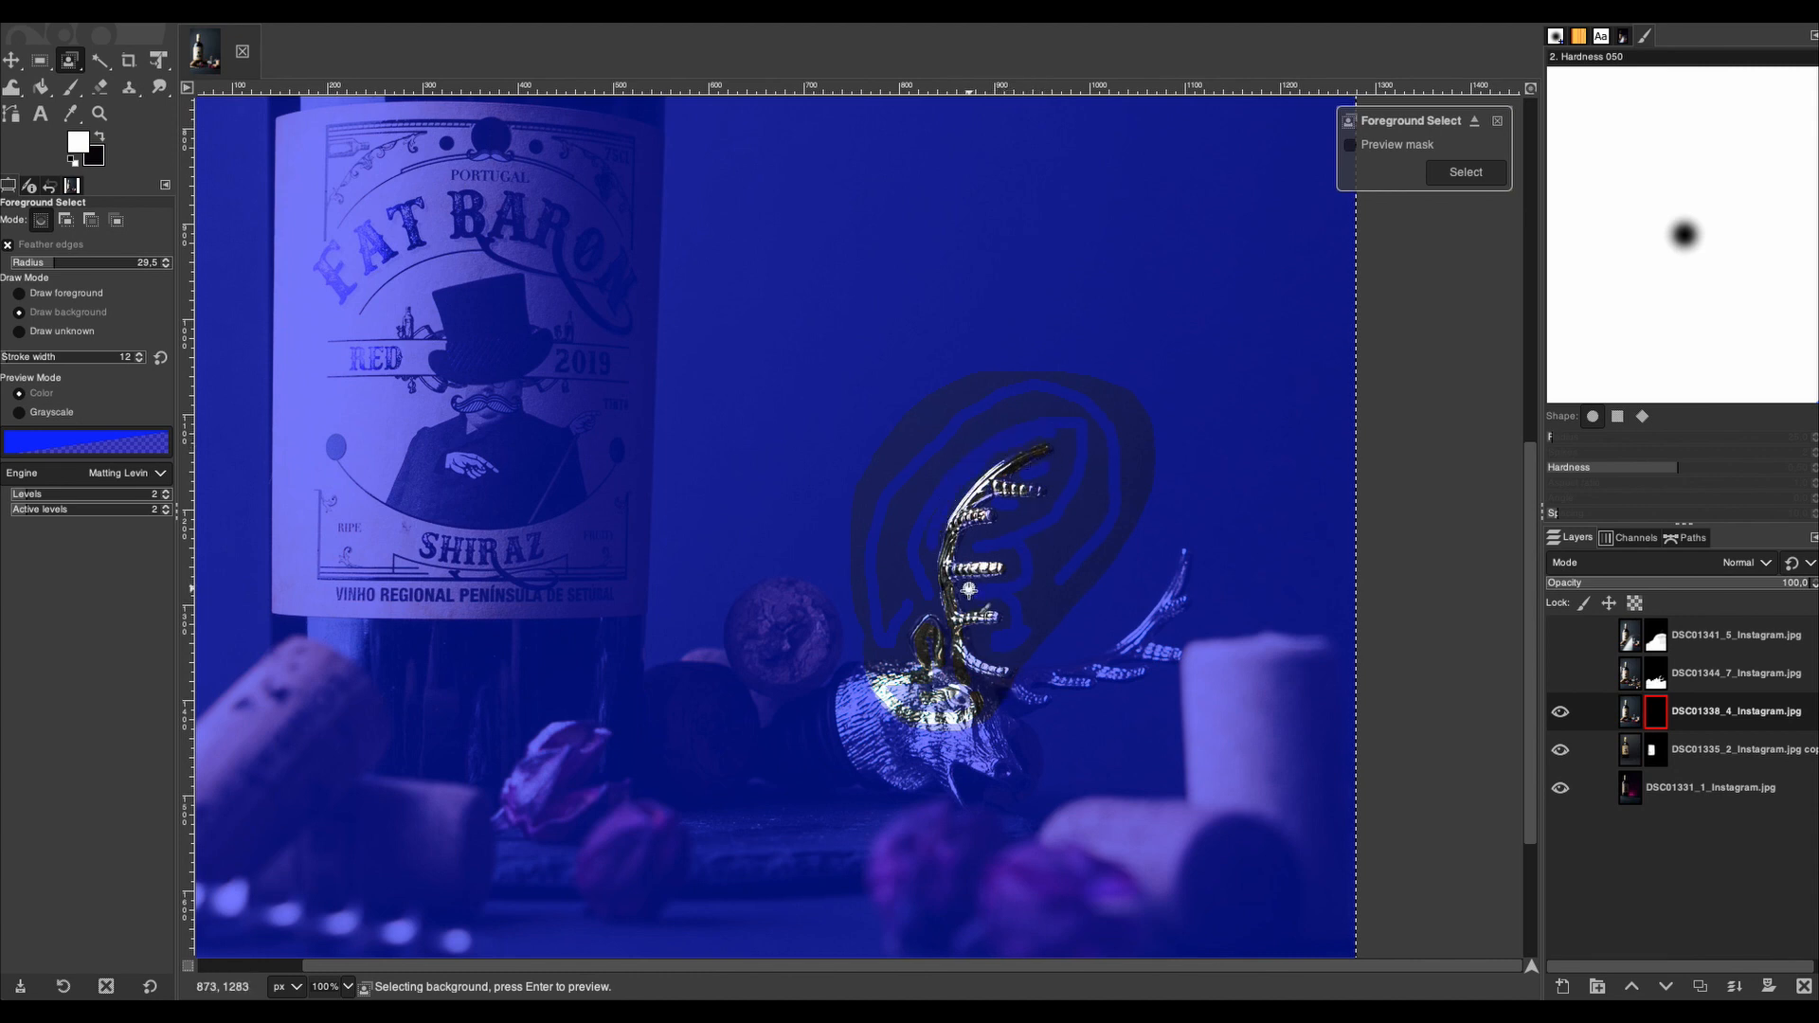
{"action": "mouse_move", "coordinate": [976, 638]}
{"action": "left_mouse_down"}
{"action": "mouse_move", "coordinate": [994, 650]}
{"action": "mouse_move", "coordinate": [885, 652]}
{"action": "left_mouse_up"}
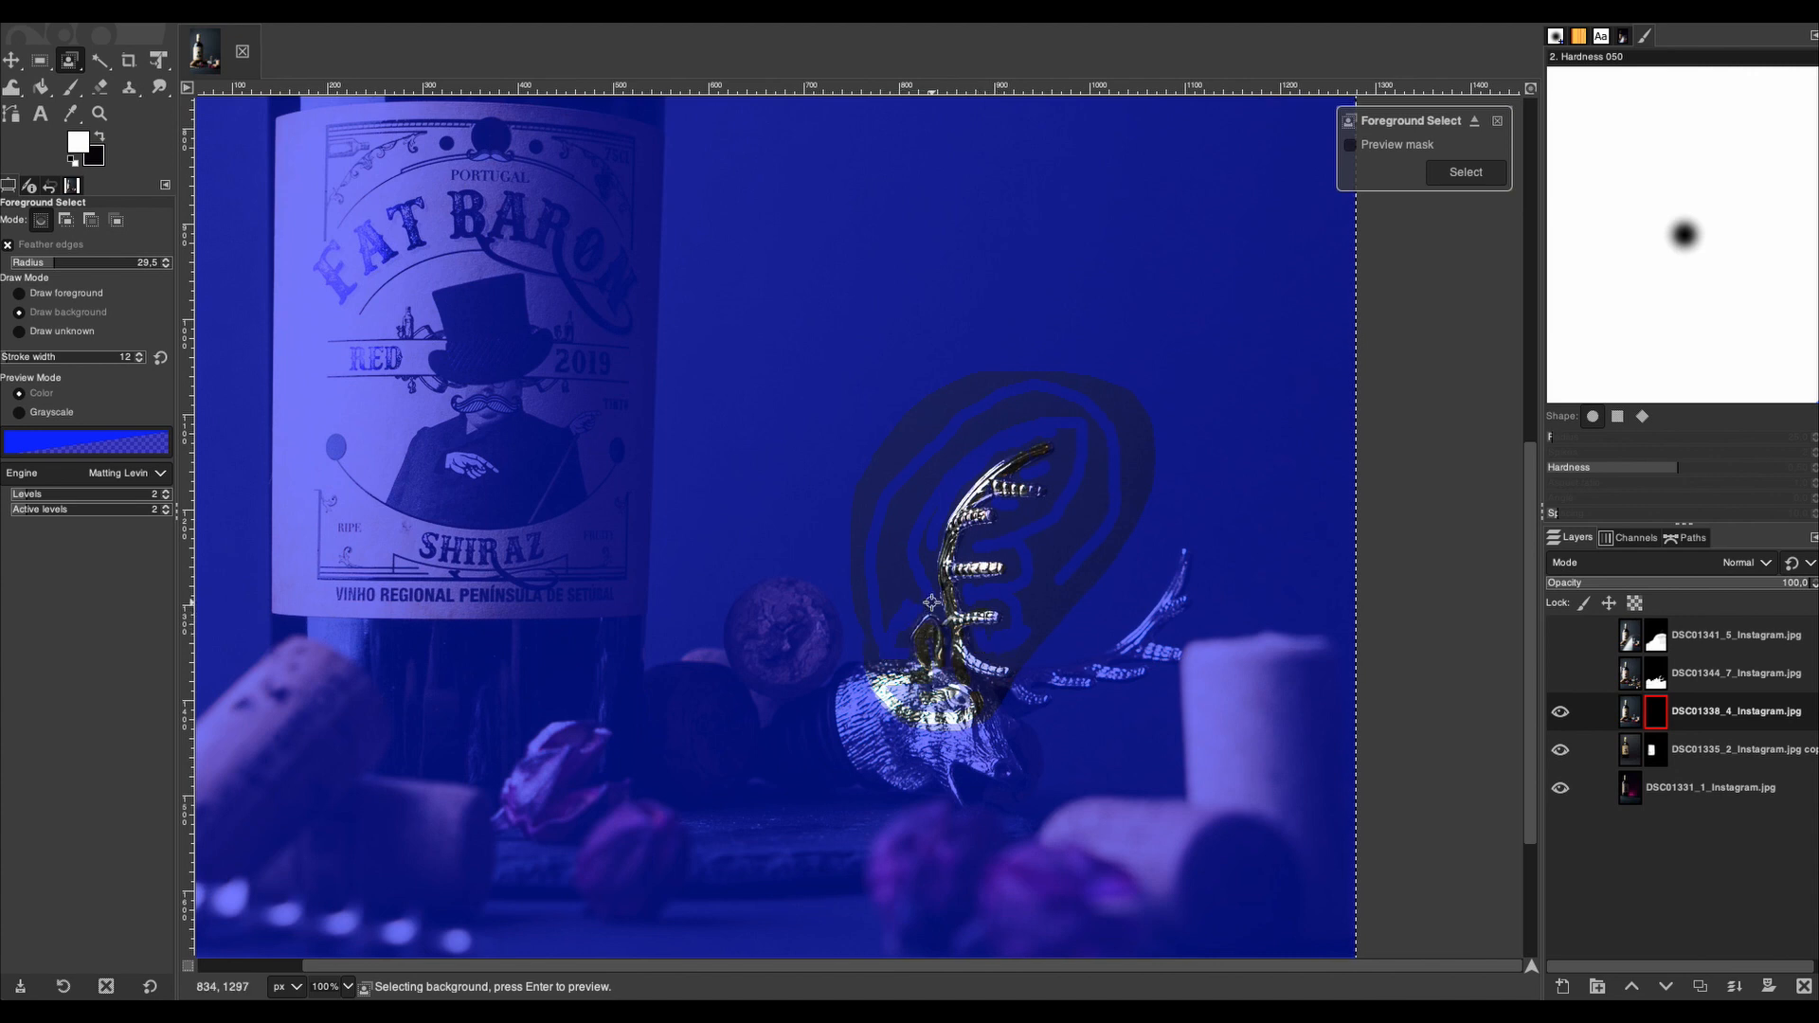
{"action": "left_click", "coordinate": [1357, 149]}
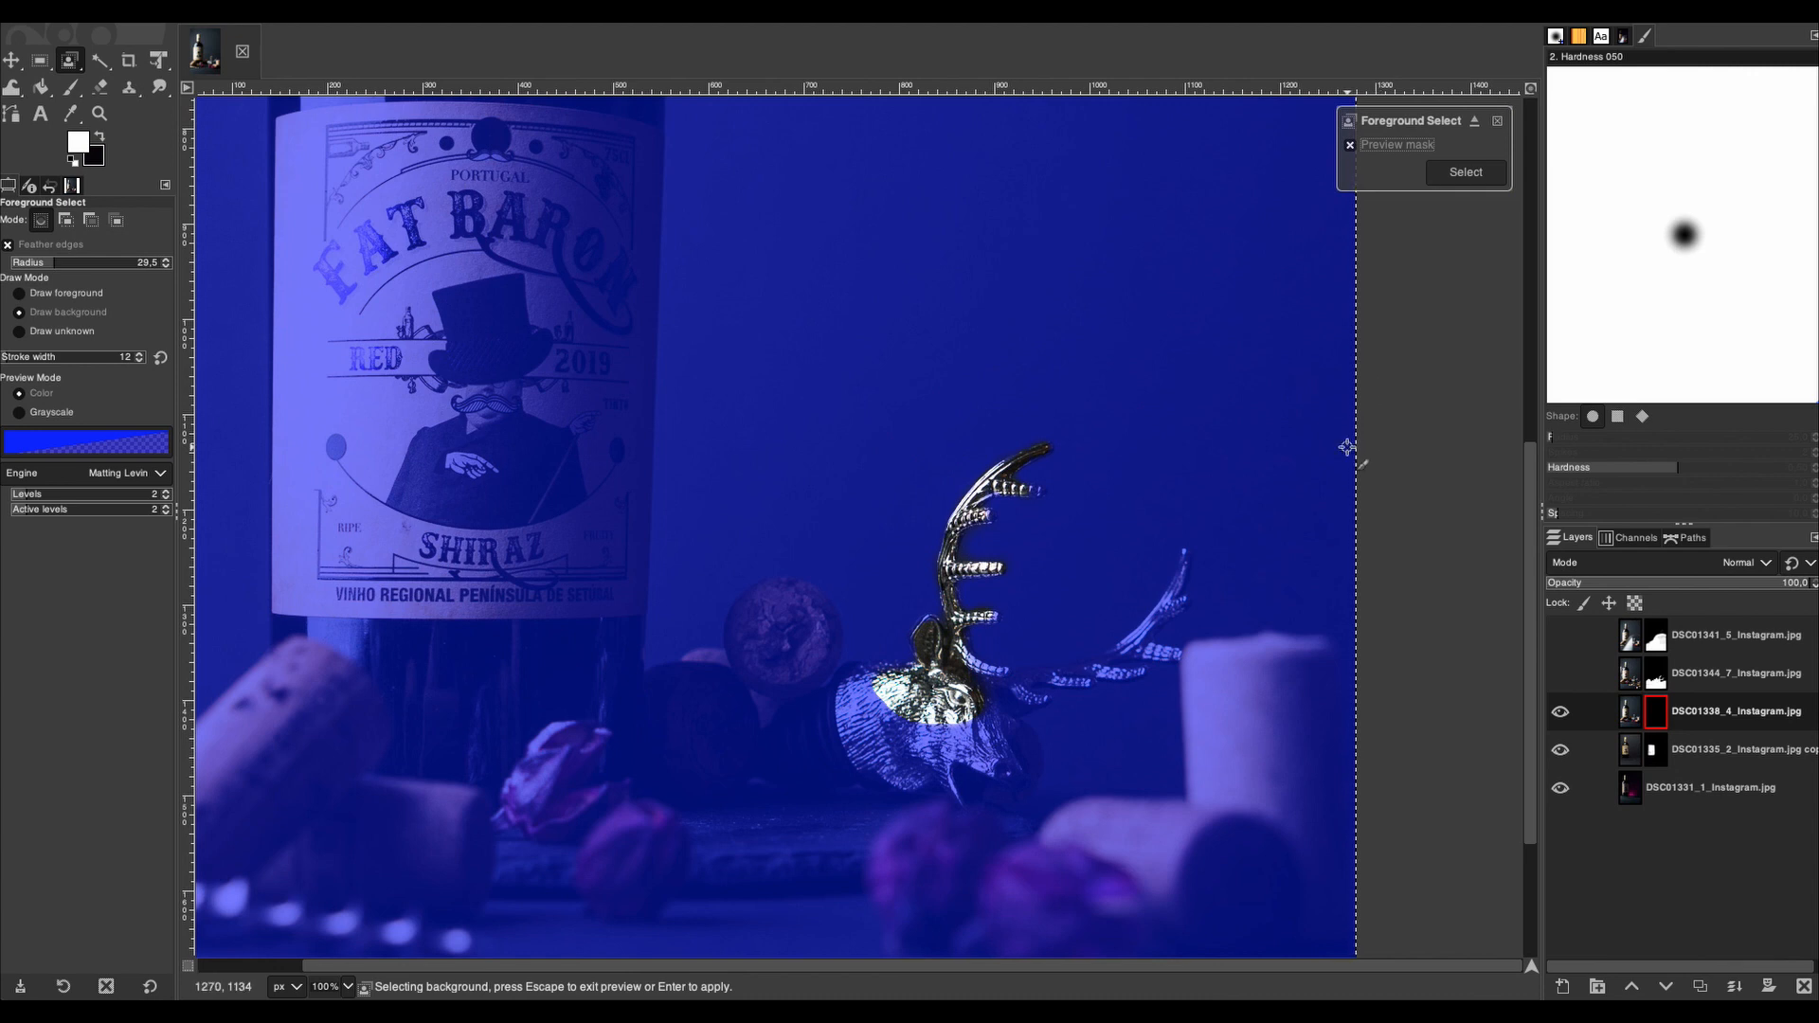
{"action": "left_click", "coordinate": [1463, 176]}
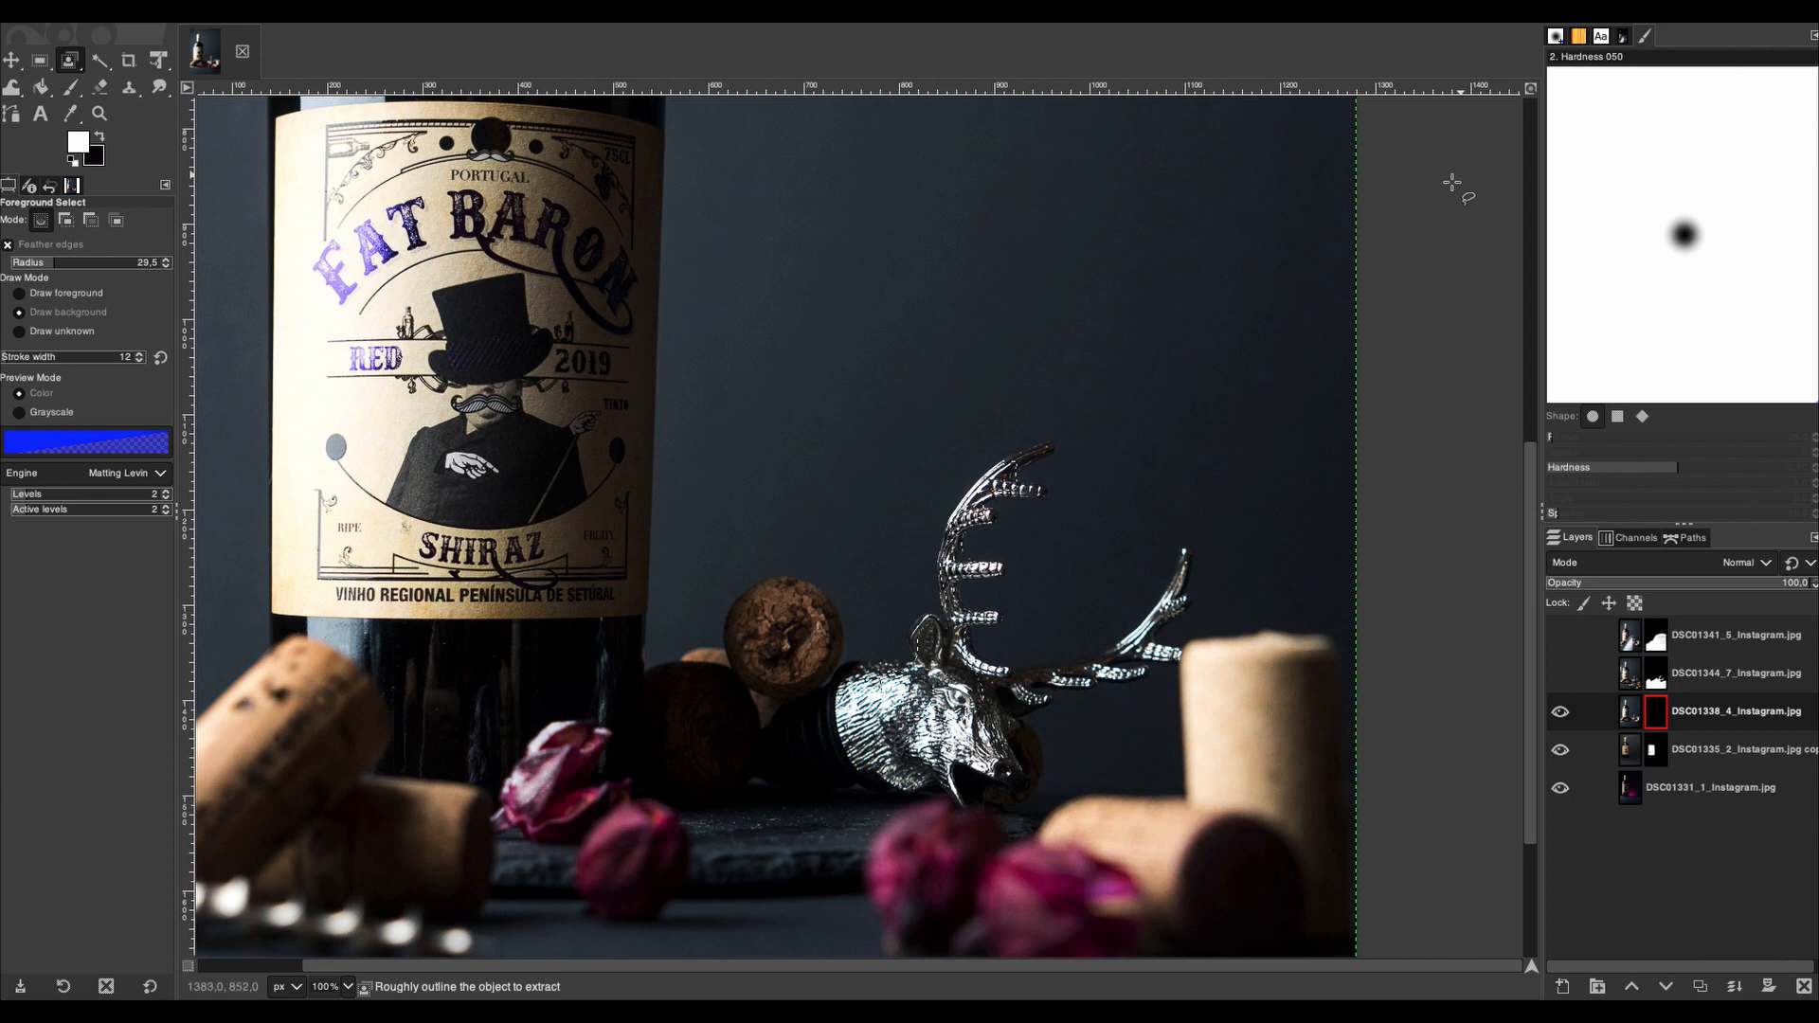
- Re-enable the layer mask of DSC01338_4_Instagram.jpg and start a Bucket Fill for the antler selection
{"action": "right_click", "coordinate": [1658, 722]}
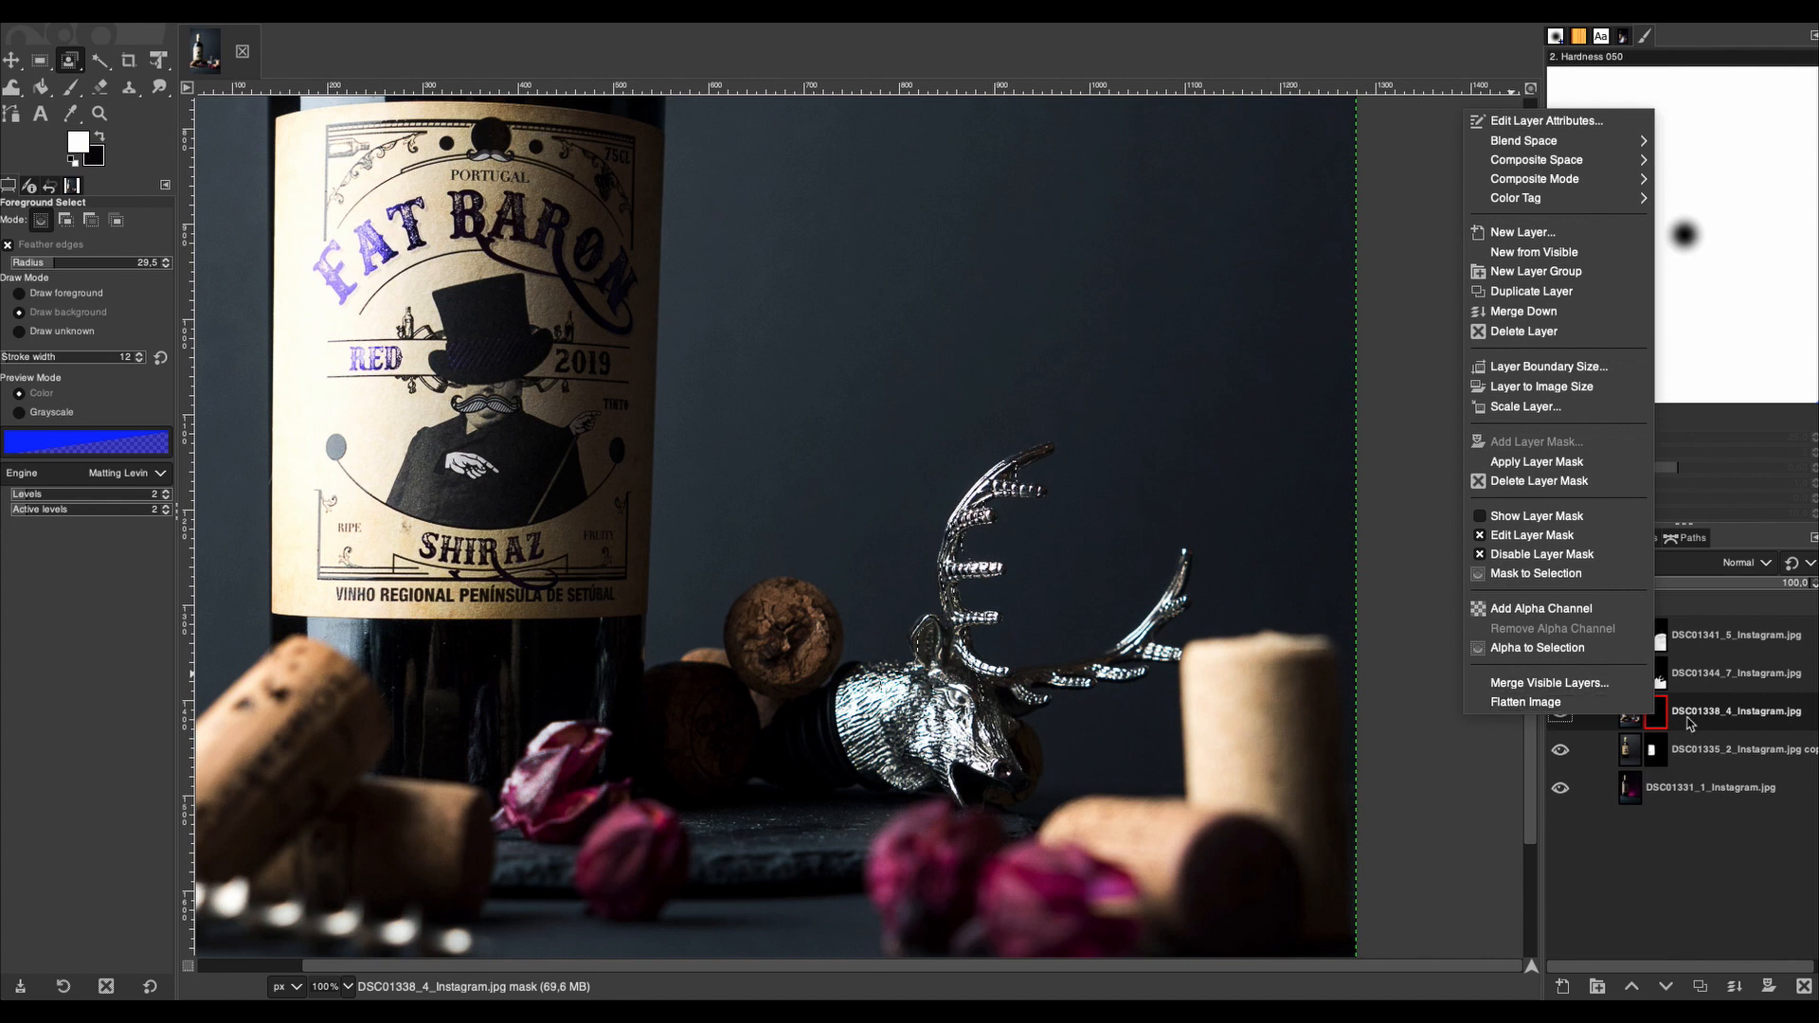
{"action": "left_click", "coordinate": [1562, 555]}
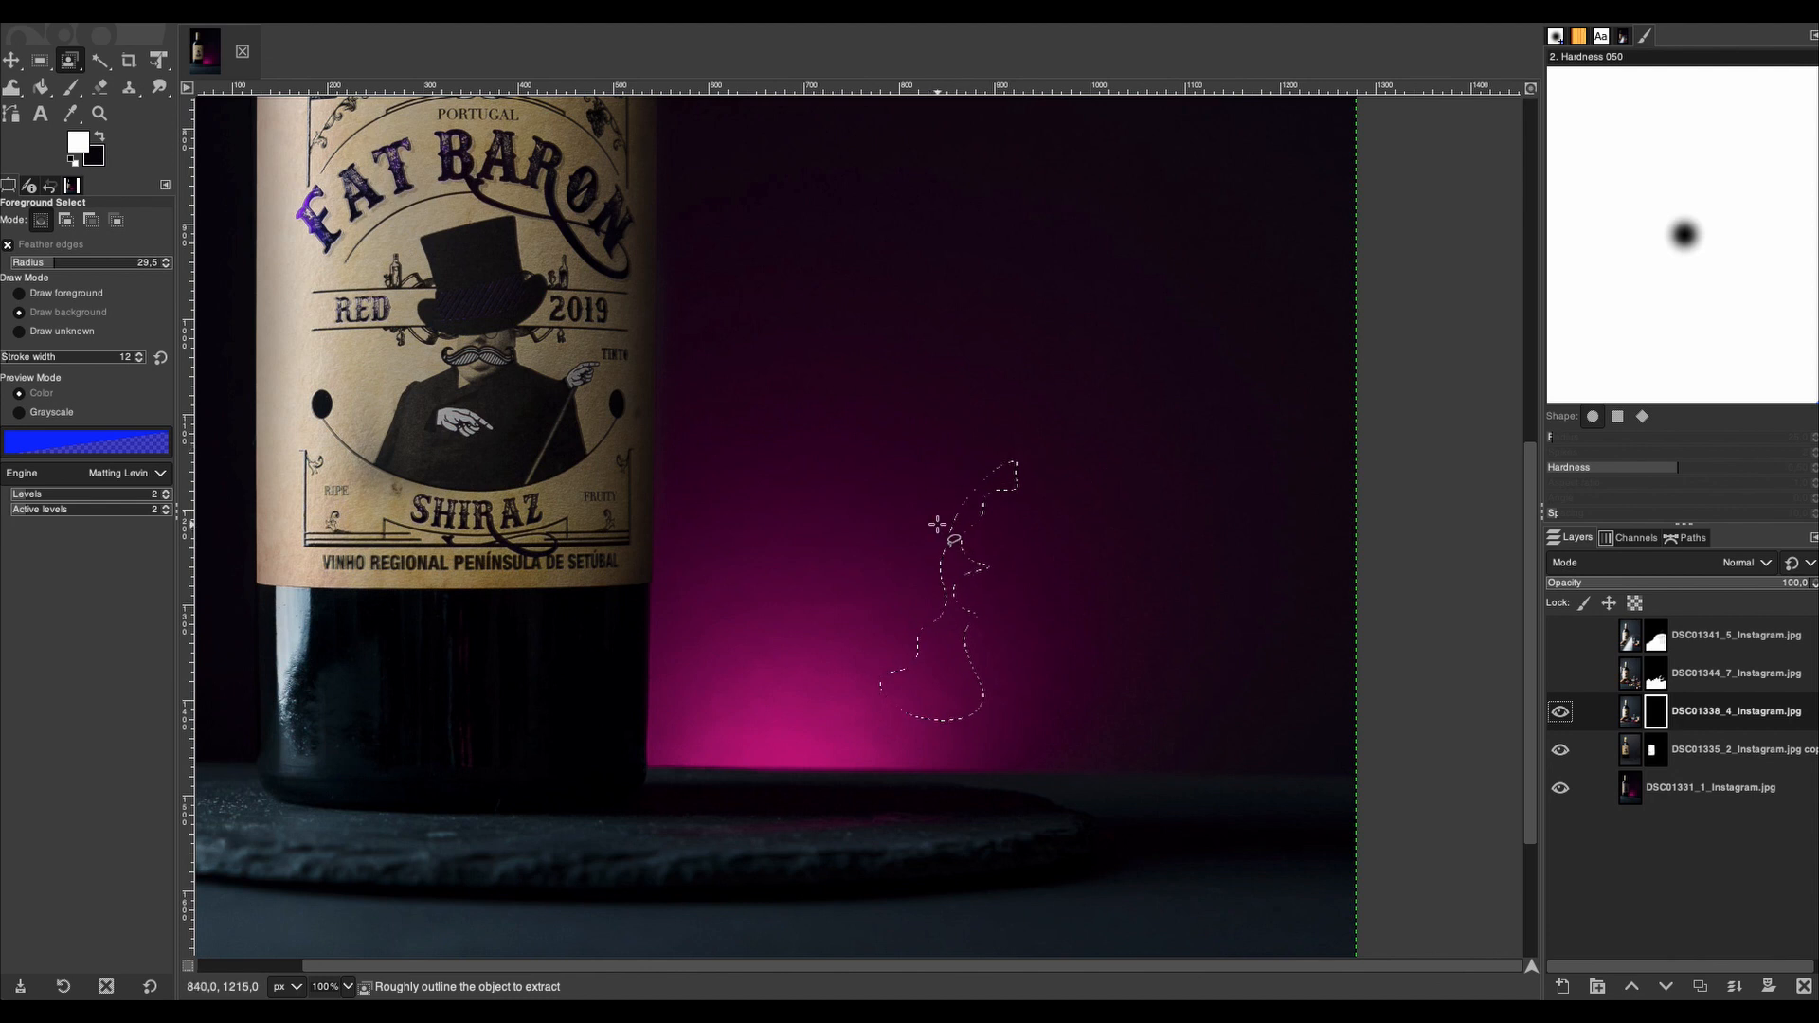
{"action": "left_click", "coordinate": [40, 91]}
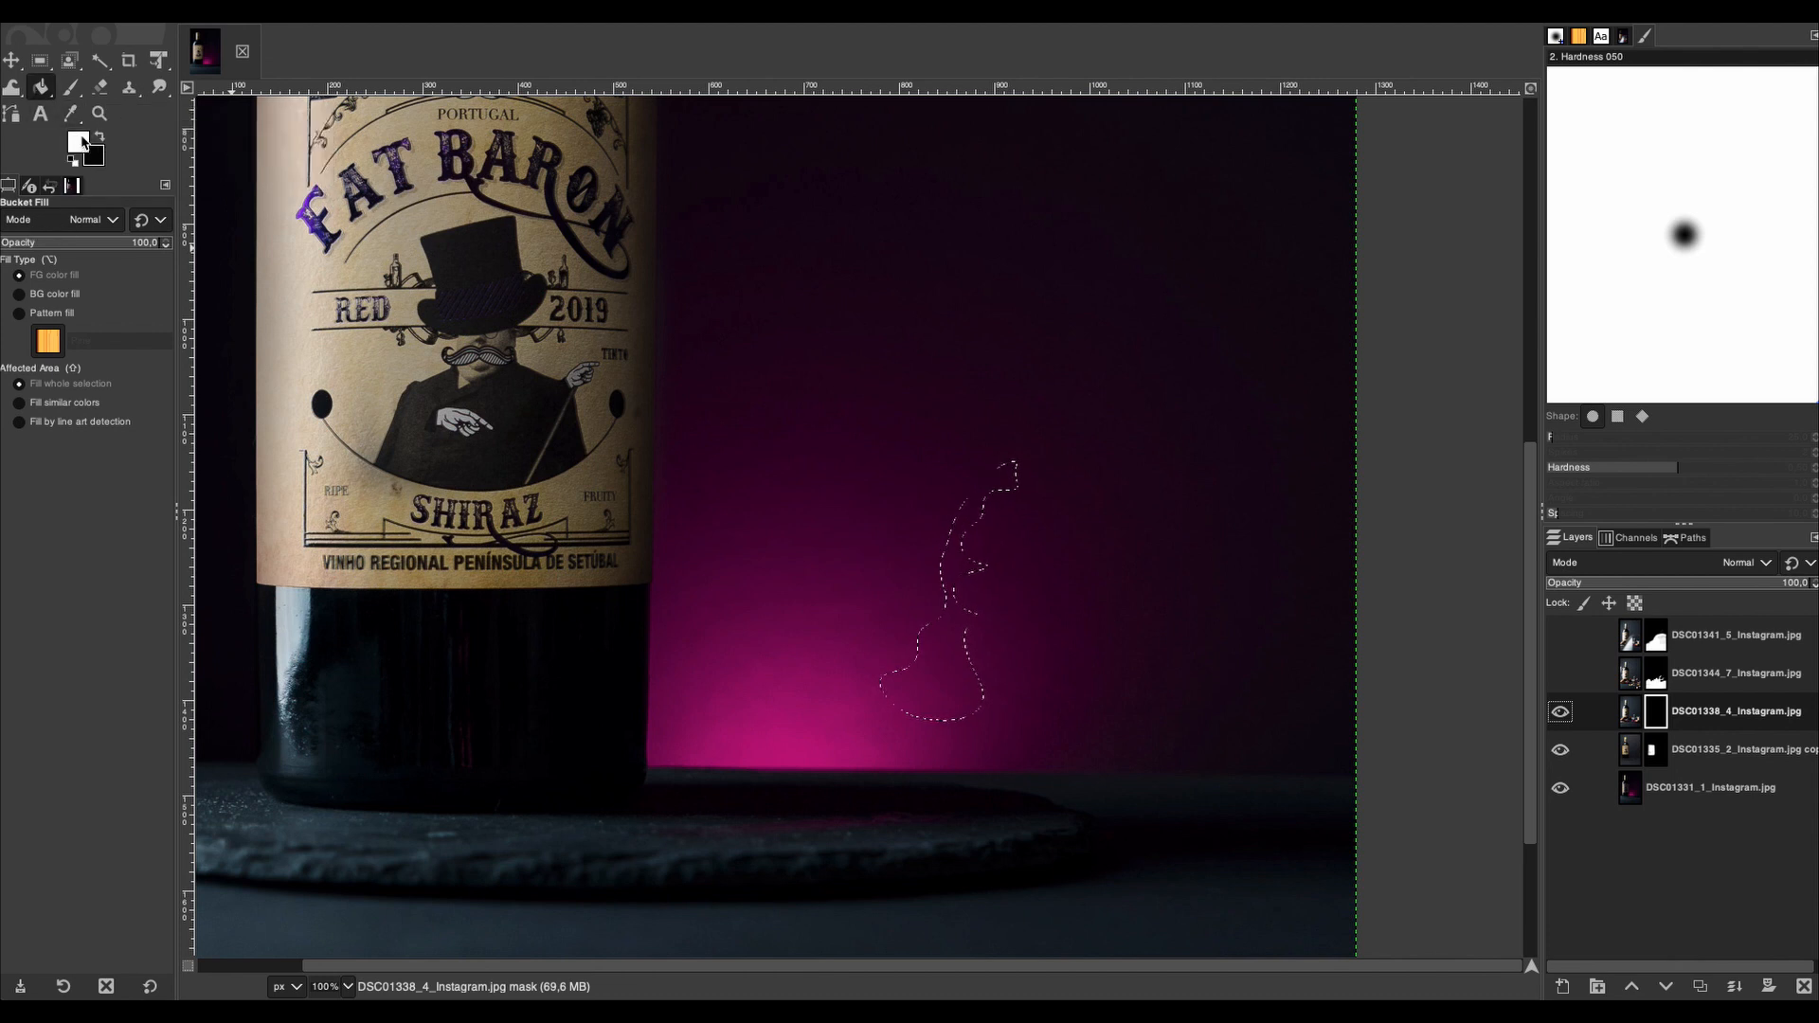